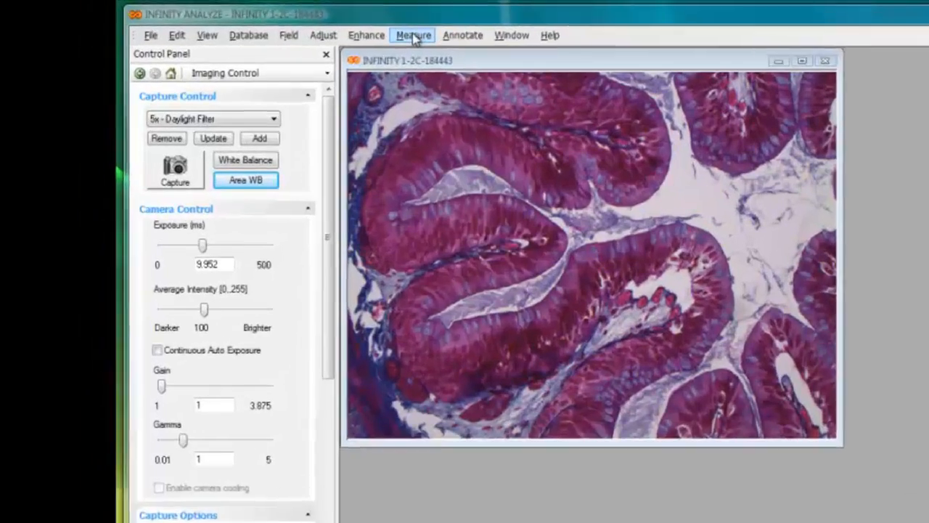
Open the measurement options and select the number of decimal places.
click(267, 22)
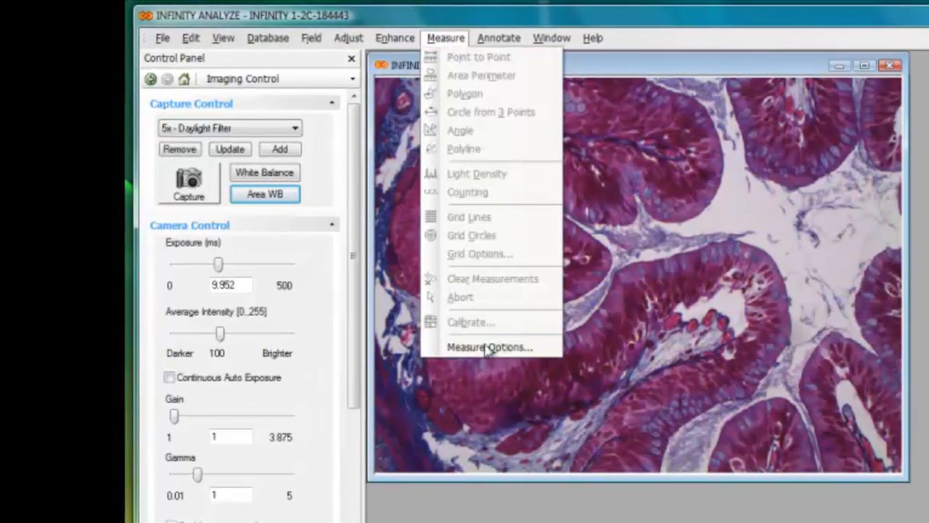
click(483, 345)
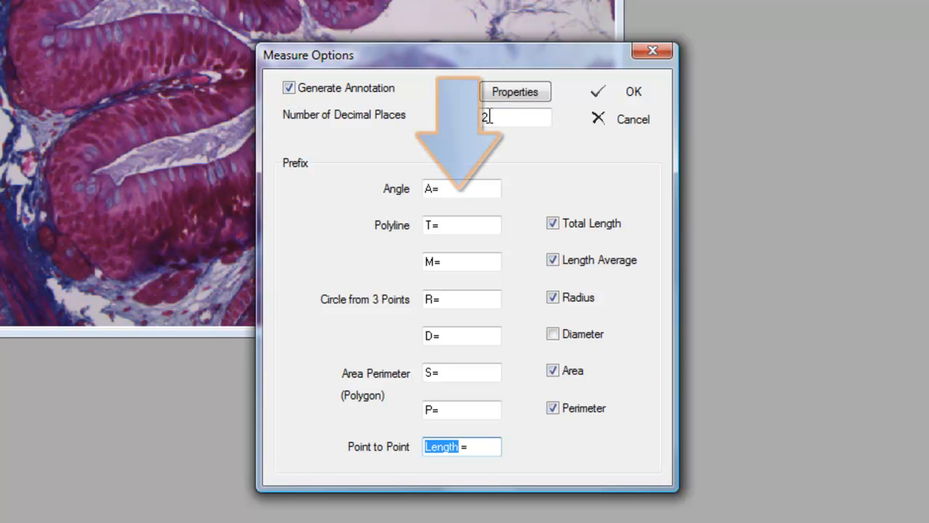
drag(491, 117, 476, 118)
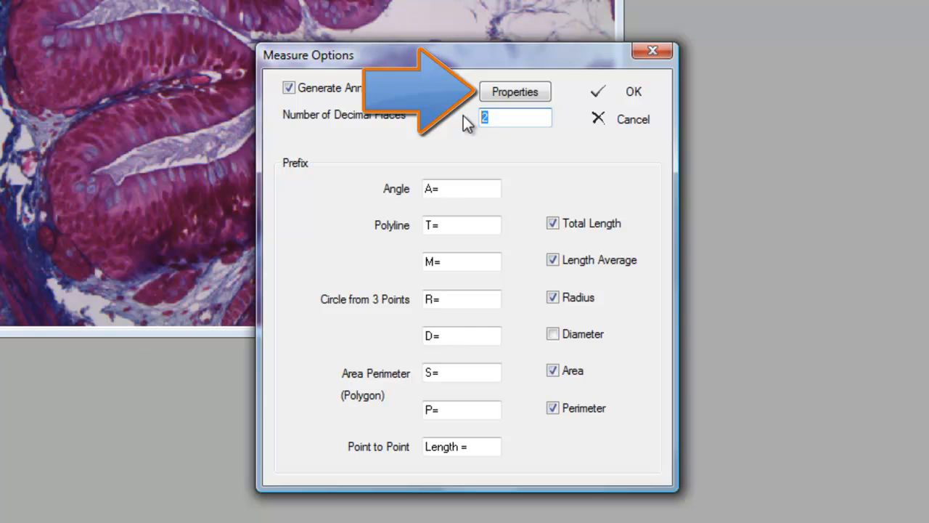
Set the measurement annotation font colour to Navy, keeping Tahoma Regular at size 18.
click(506, 97)
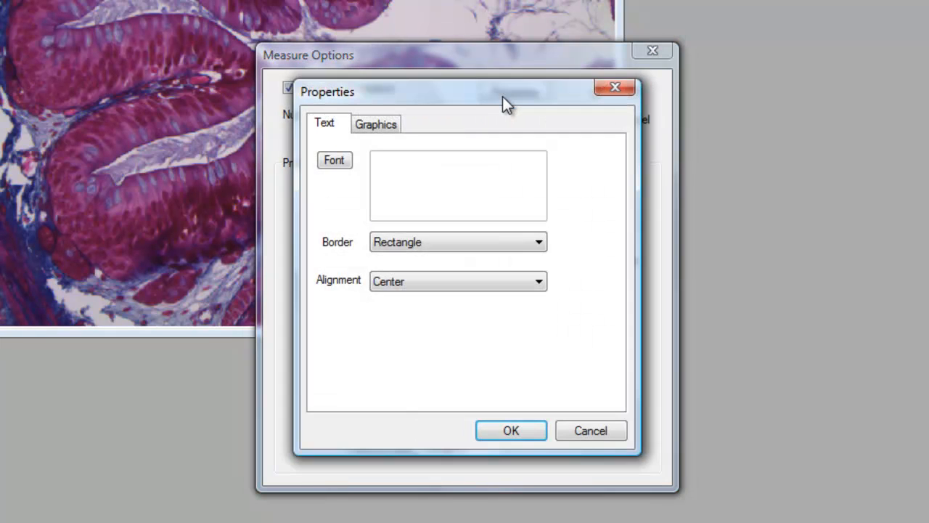
click(333, 161)
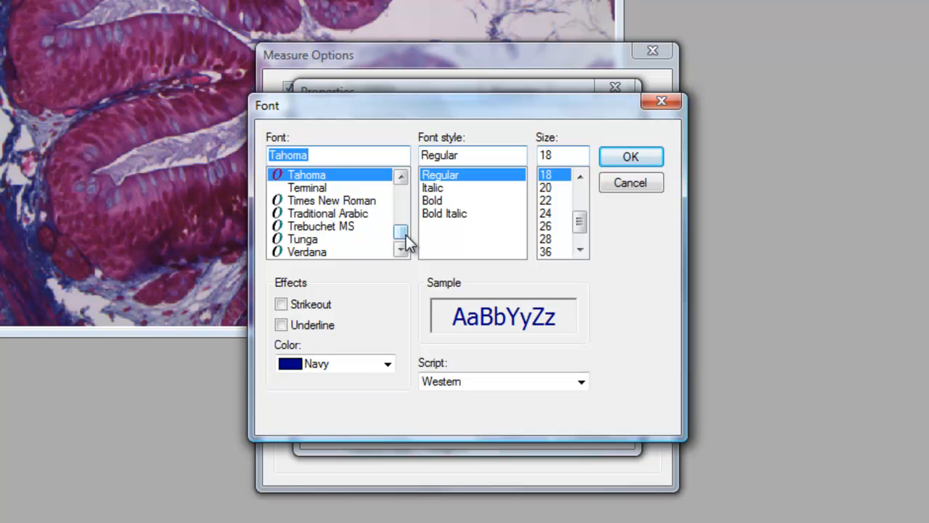
drag(405, 233, 408, 225)
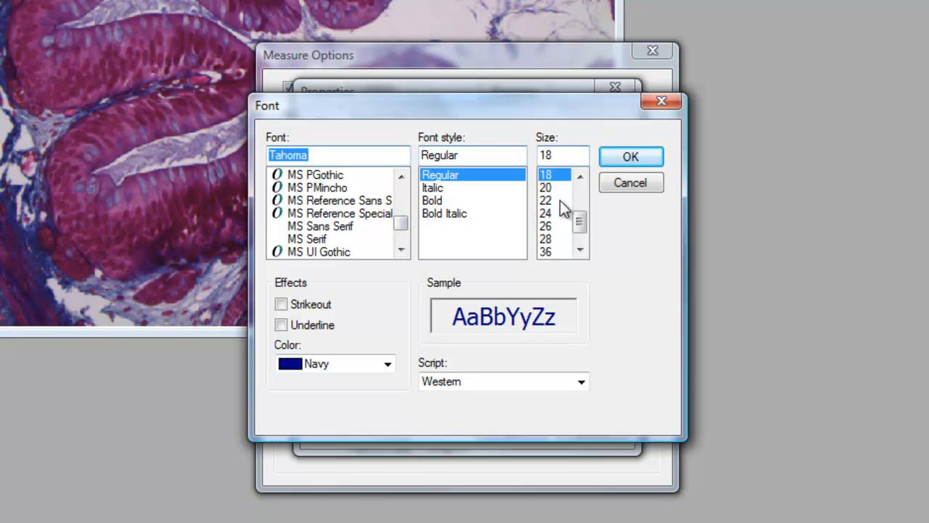
click(387, 364)
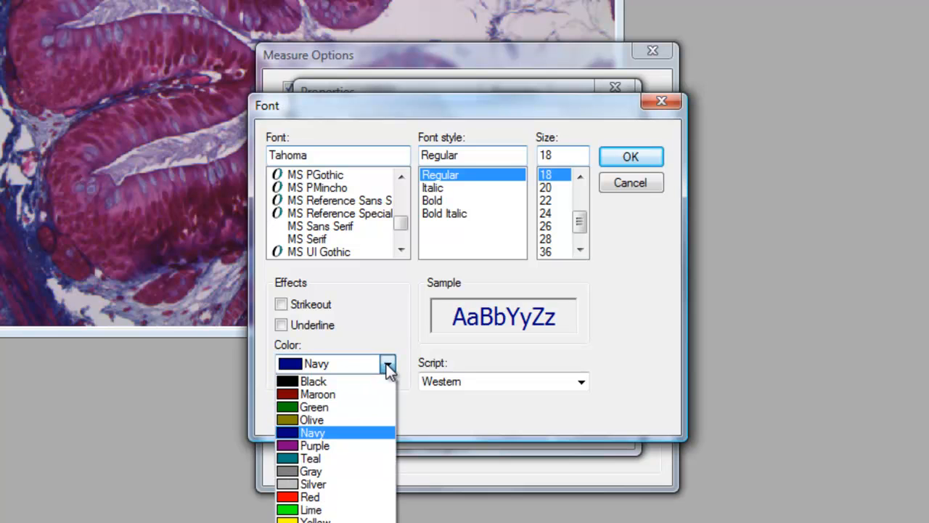
click(338, 433)
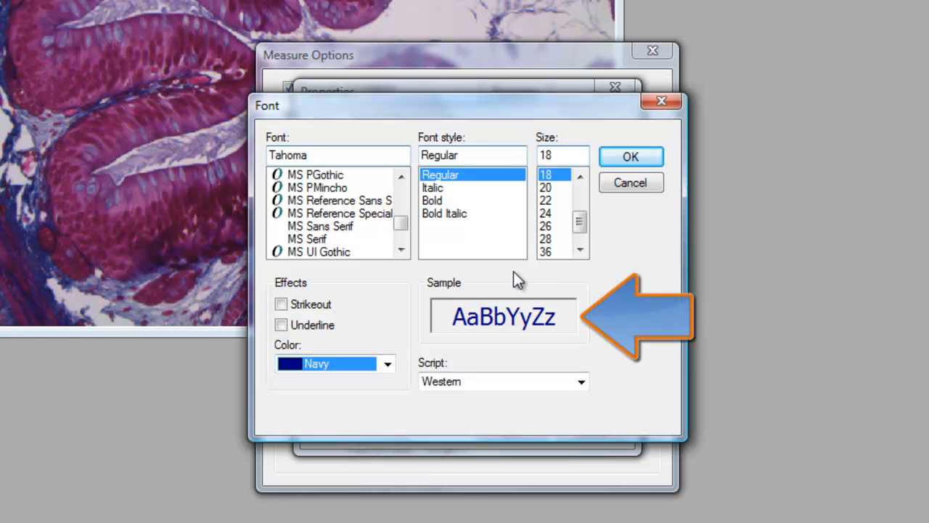
click(630, 156)
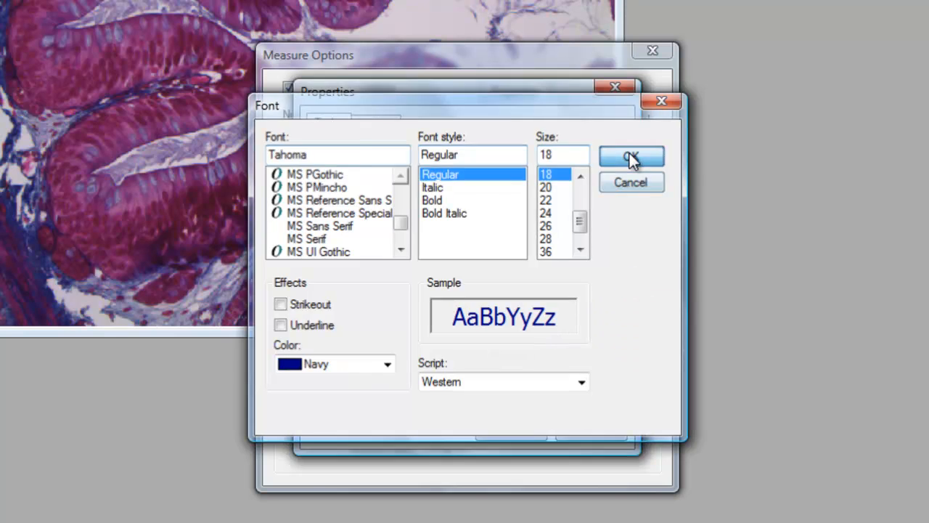
Check the annotations' line, fill and arrow settings and accept the measurement options.
click(376, 125)
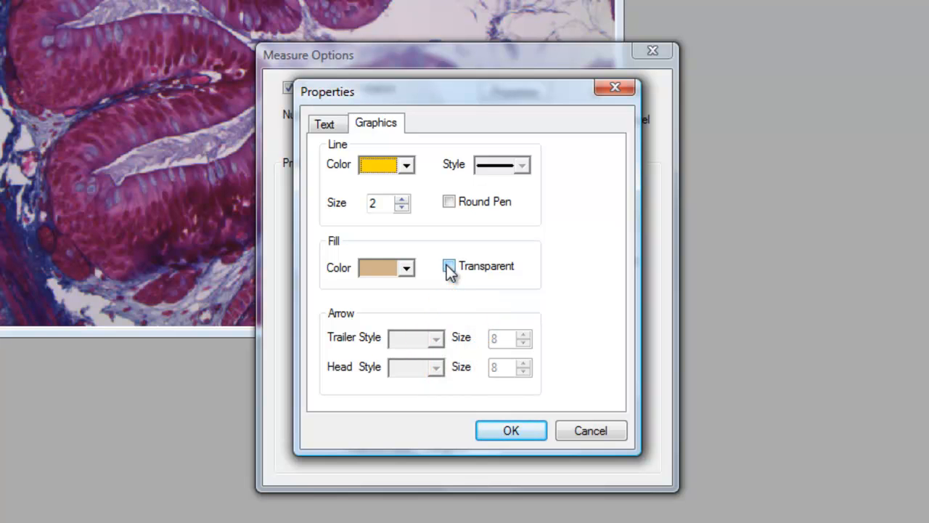
click(501, 436)
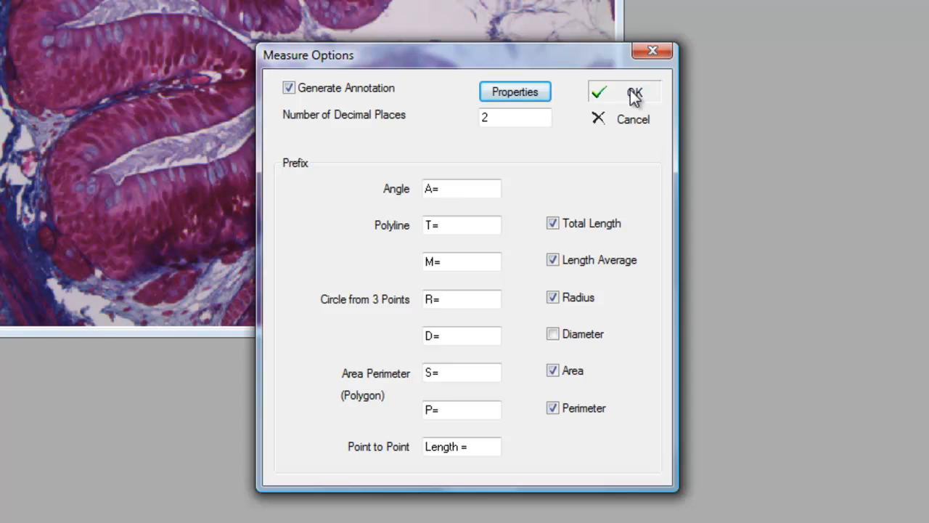
click(633, 93)
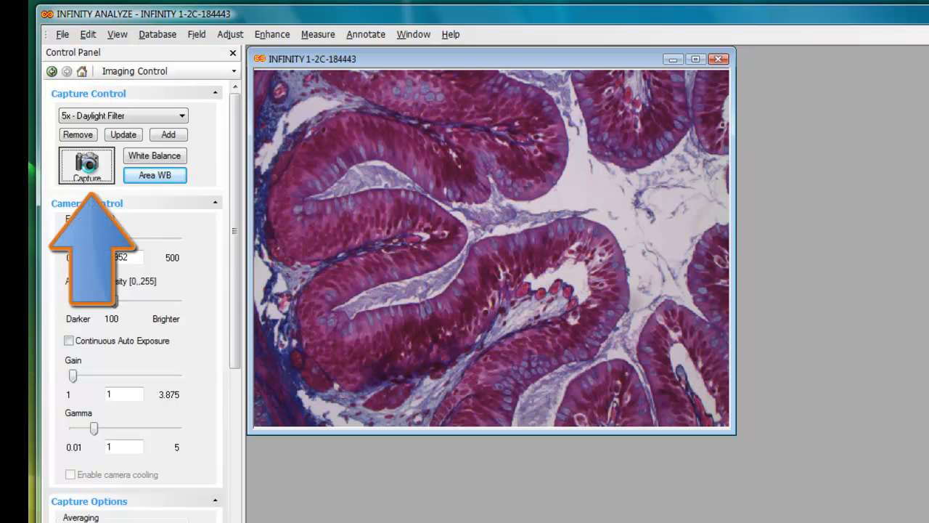
Capture a still image from the live preview and fit it to its enlarged window.
click(87, 164)
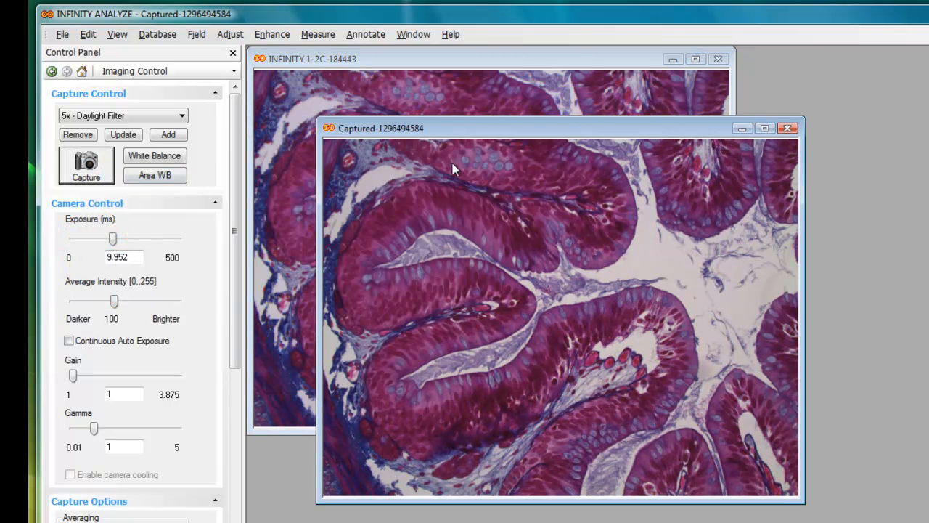
drag(463, 134, 429, 108)
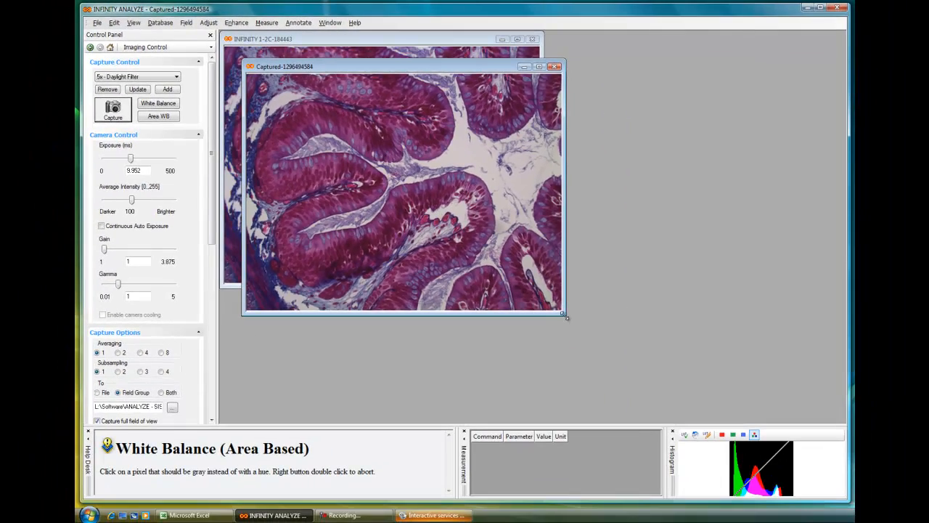
drag(569, 318, 683, 396)
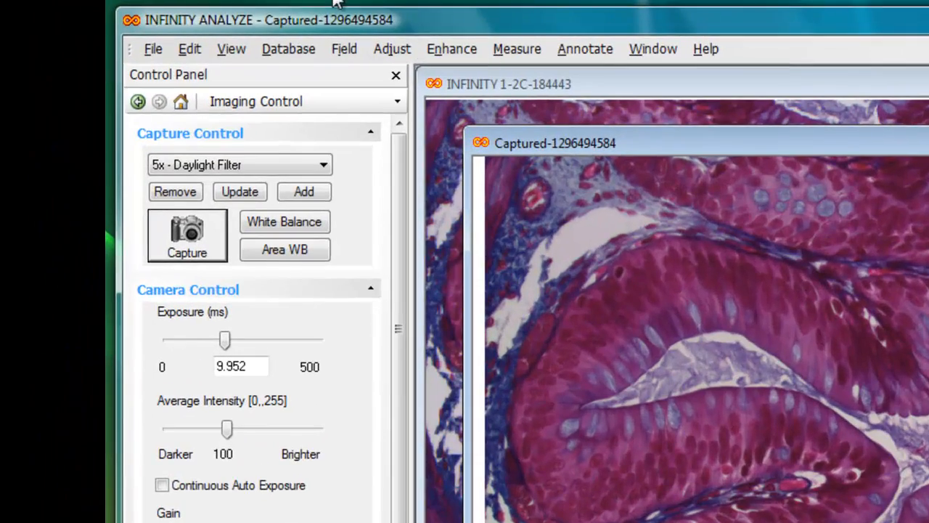
click(234, 49)
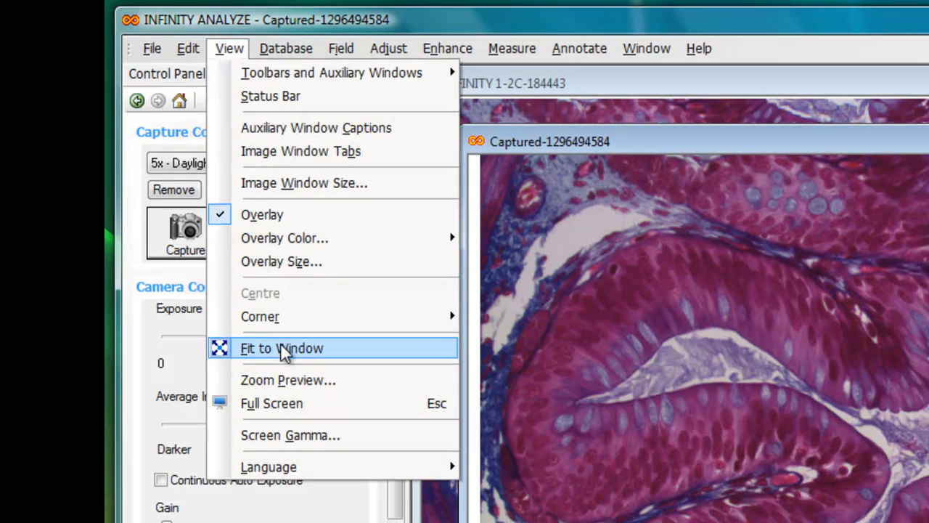
click(282, 347)
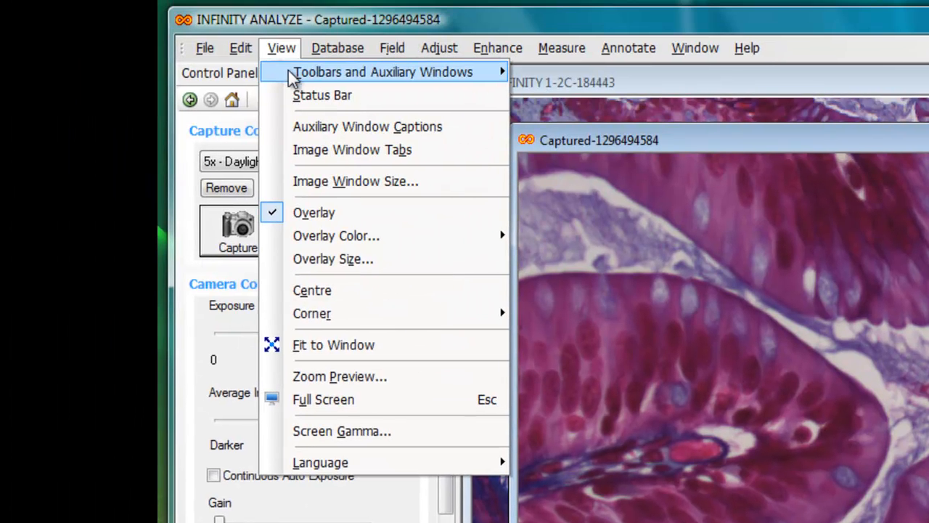
Check which auxiliary windows are enabled, including the Measurement Result window.
mouse_move(300, 72)
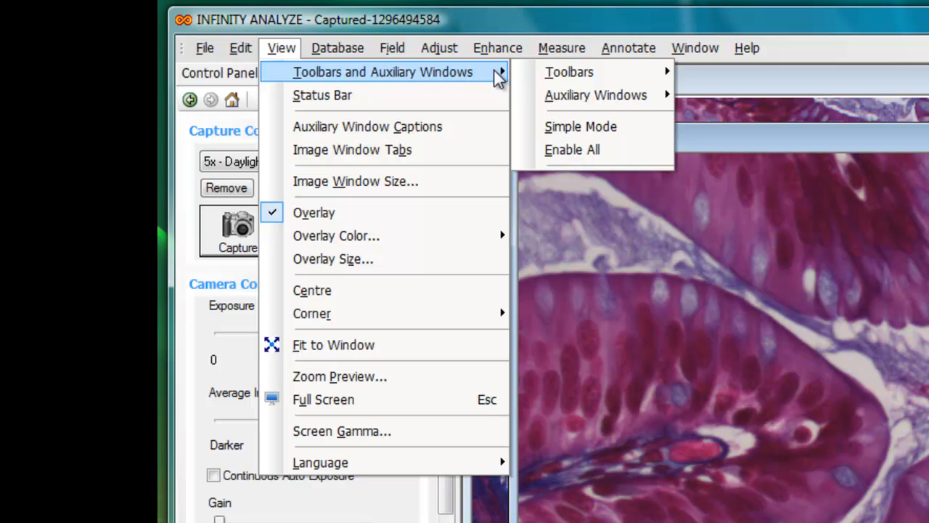
mouse_move(594, 98)
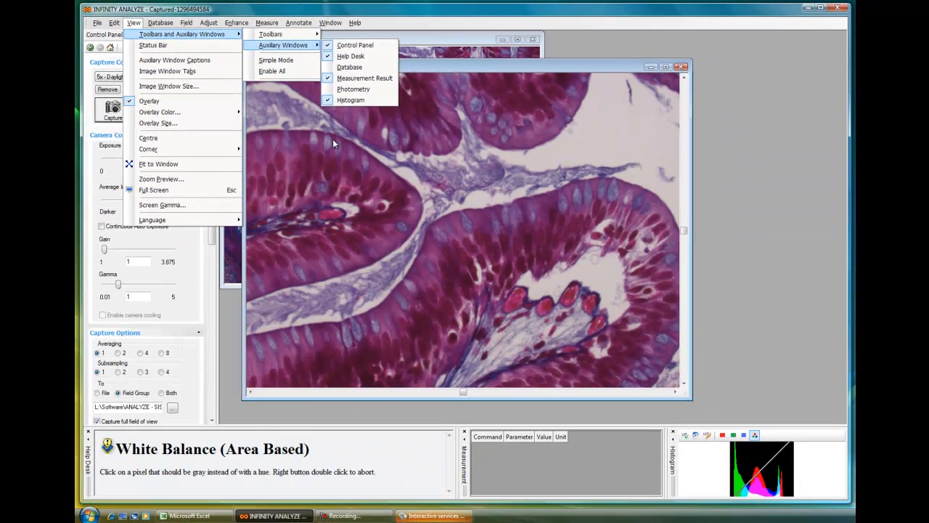
click(332, 138)
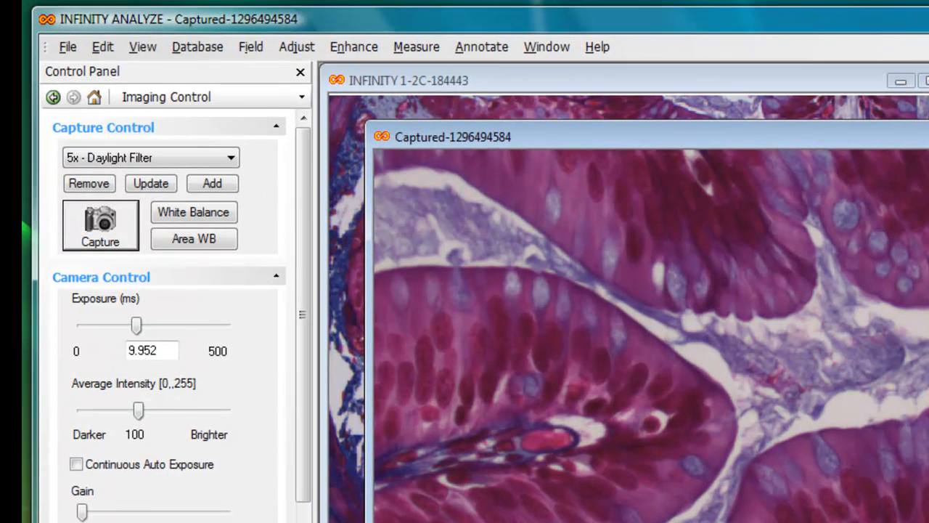
Measure two point-to-point lengths in the captured image, across the central tissue junction and the pale channel at its lower left.
click(418, 45)
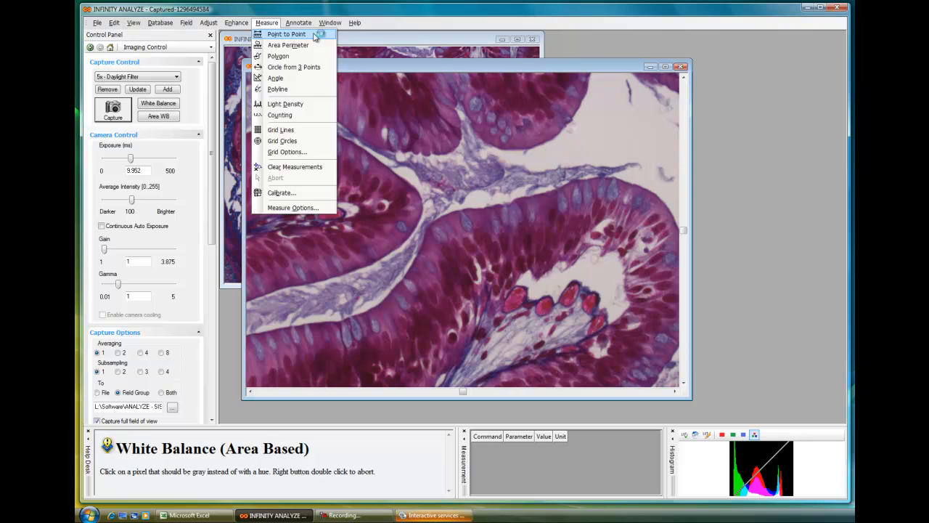
click(336, 39)
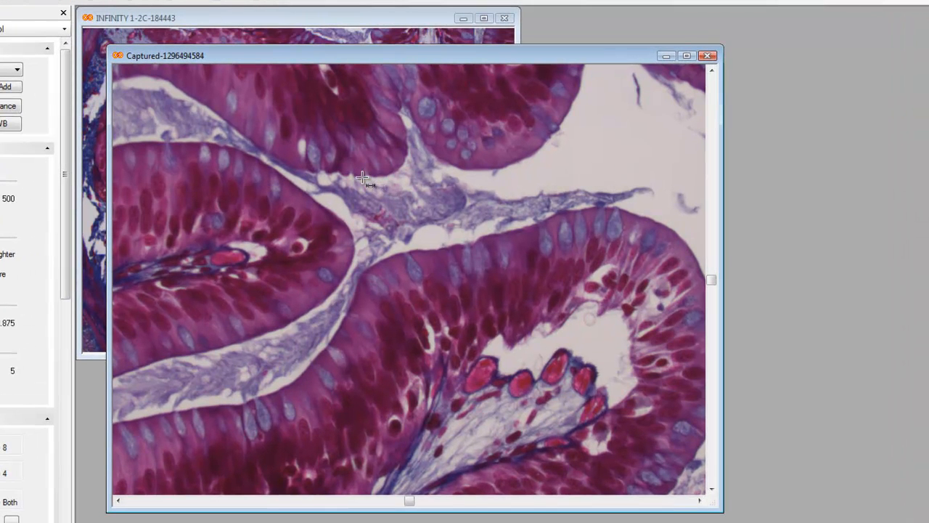
drag(363, 178, 406, 253)
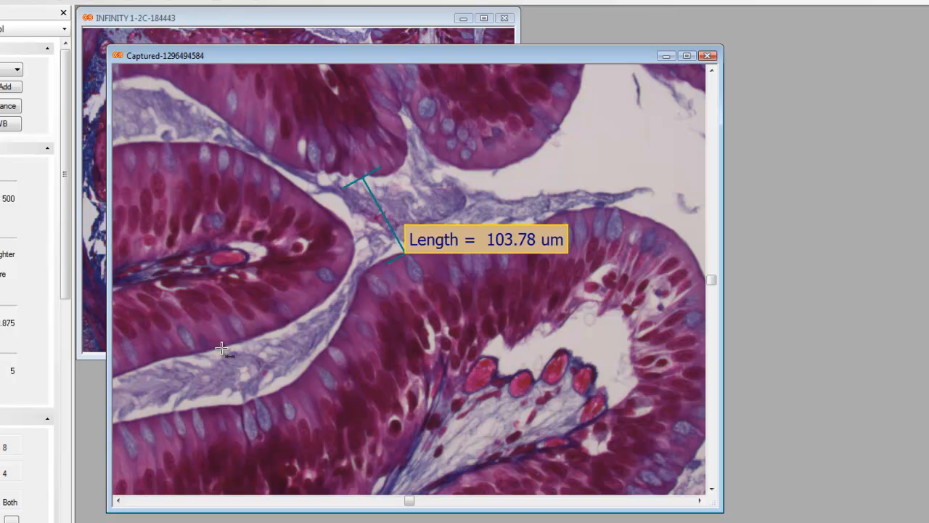
drag(222, 348, 245, 408)
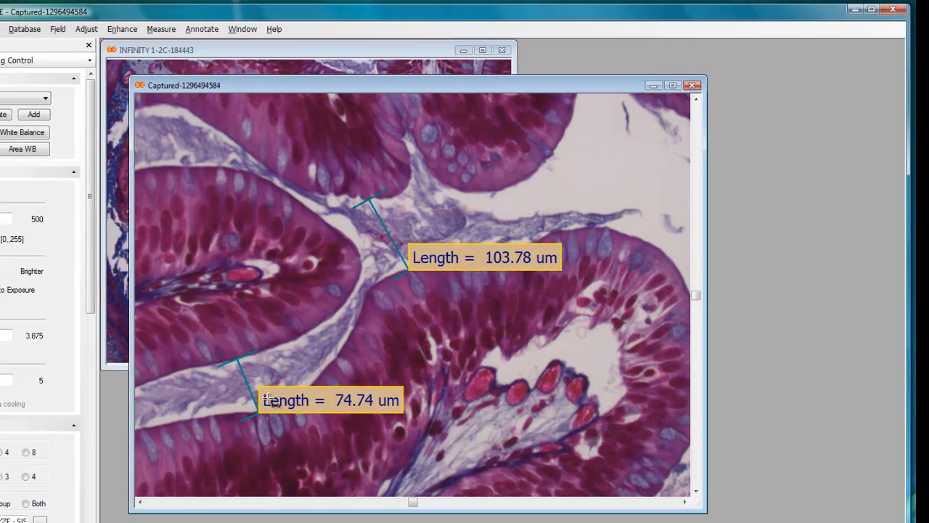
Measure two circles from three points each, around the pale round cell at the upper centre and the small red cell near the white cavity.
click(166, 31)
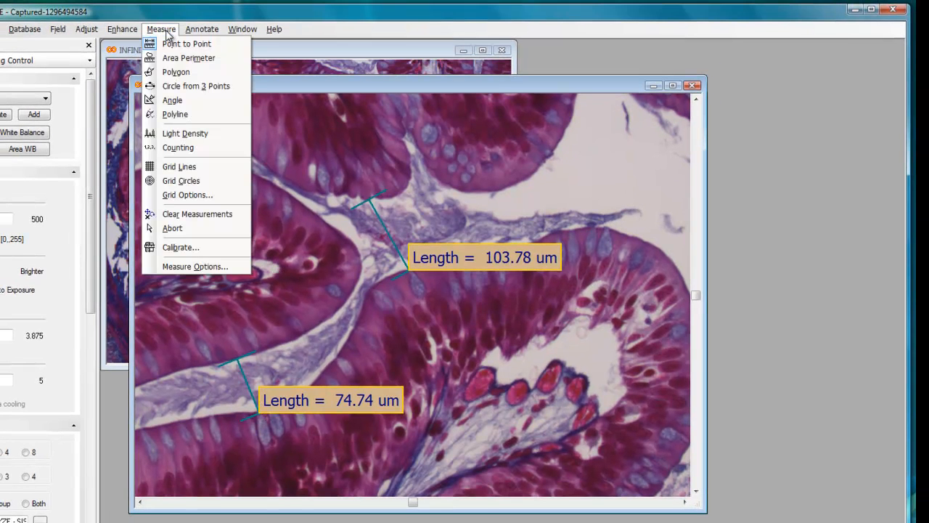
click(188, 86)
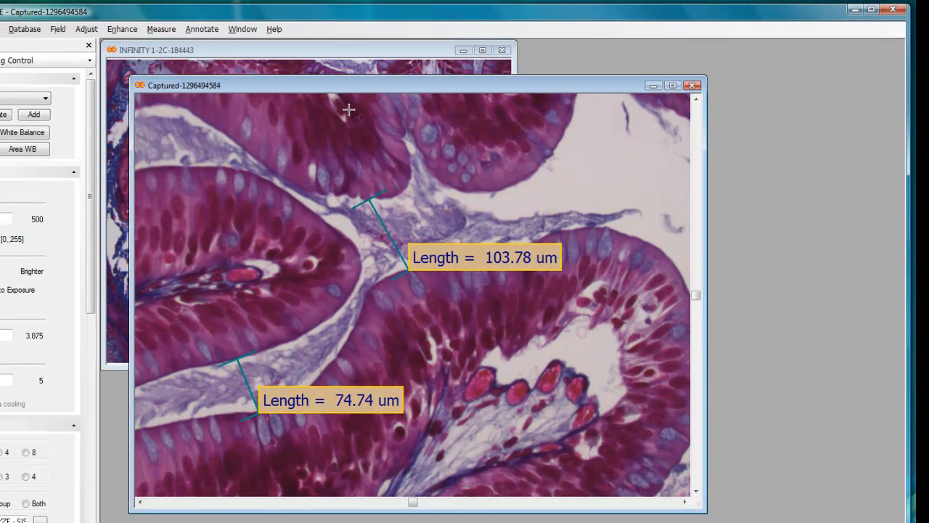
click(421, 130)
click(434, 129)
click(433, 142)
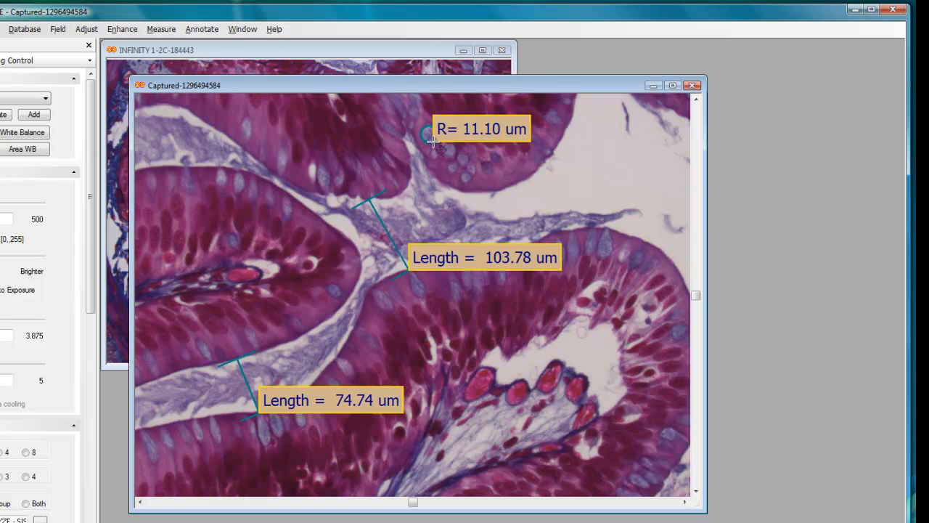
click(507, 385)
click(527, 384)
click(521, 402)
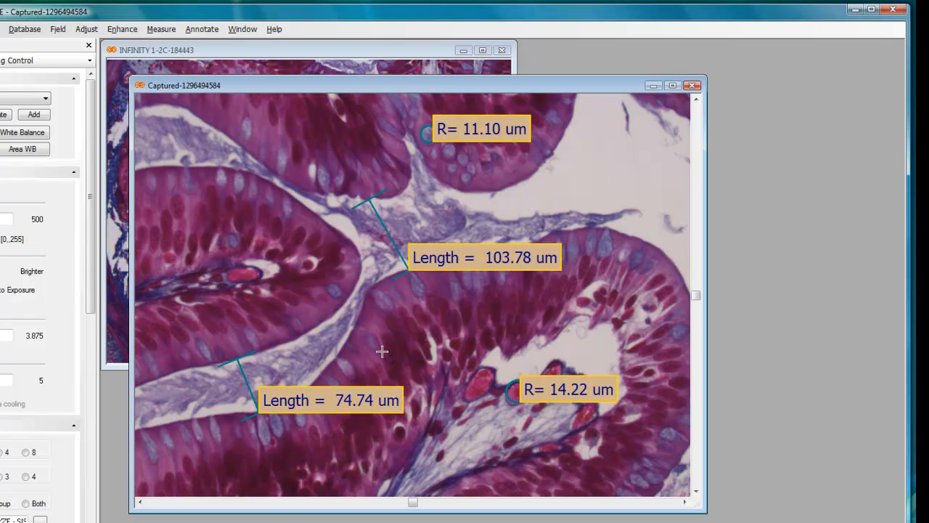
Select the upper circle's measurement label and change its prefix from an initial to "Radius =".
click(209, 33)
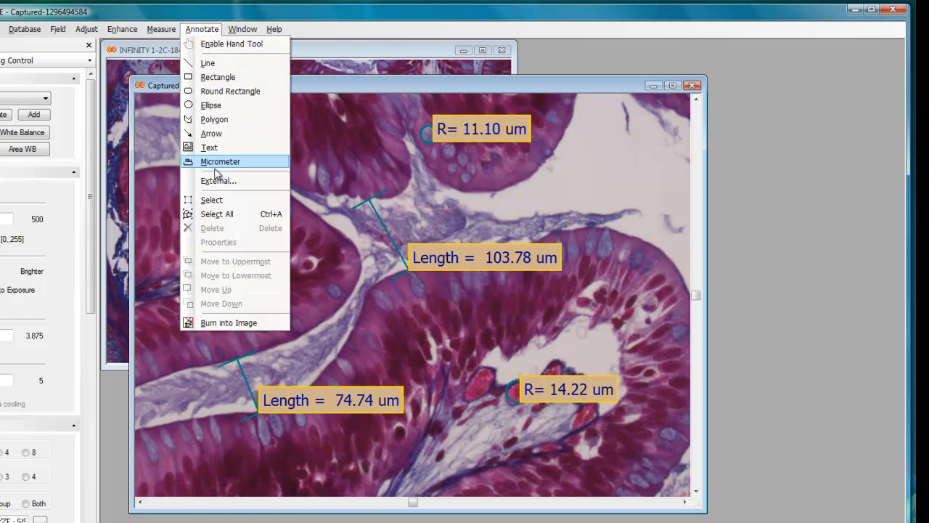
click(225, 203)
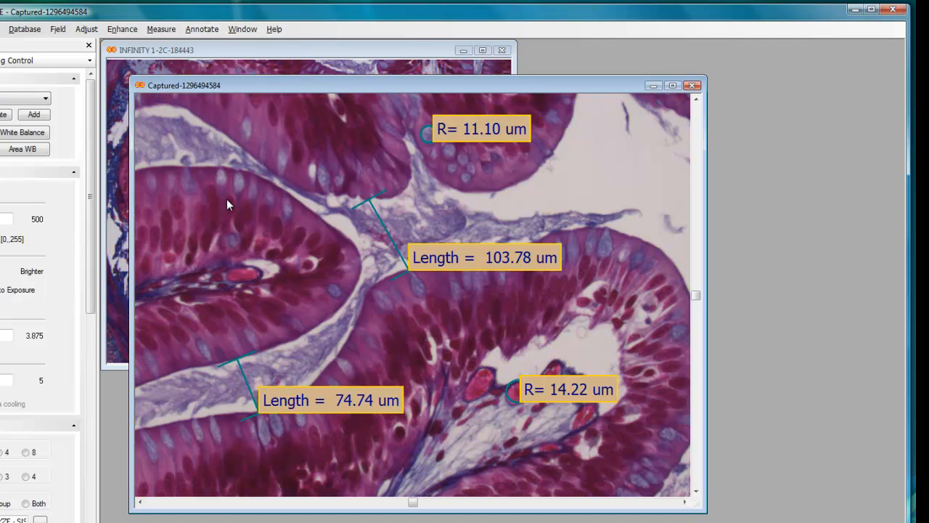
double_click(491, 135)
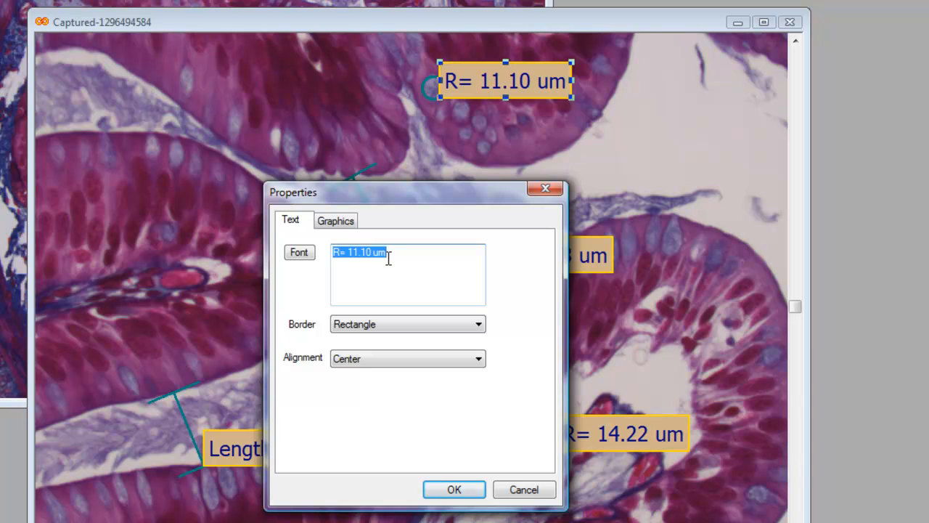
click(339, 256)
text(adius)
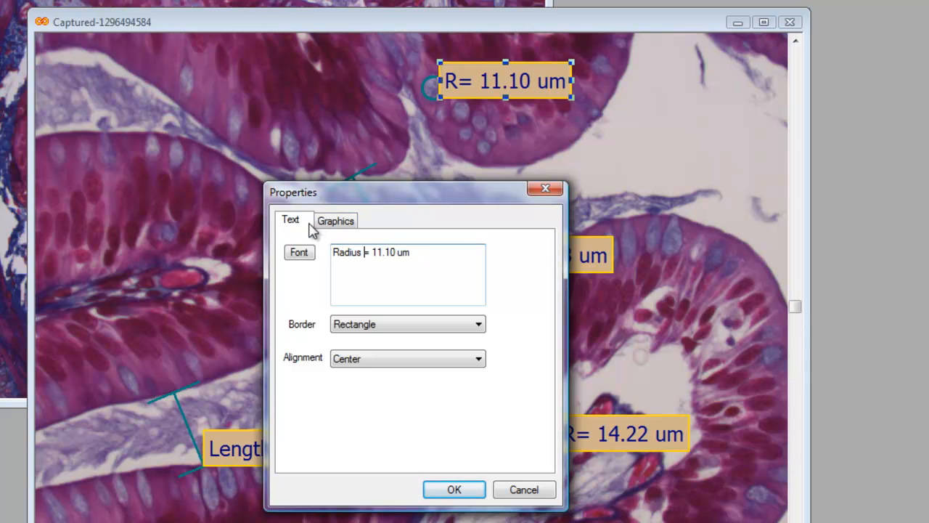
Set the upper circle's radius label text colour to purple and move the label clear of its circle.
click(303, 255)
click(346, 431)
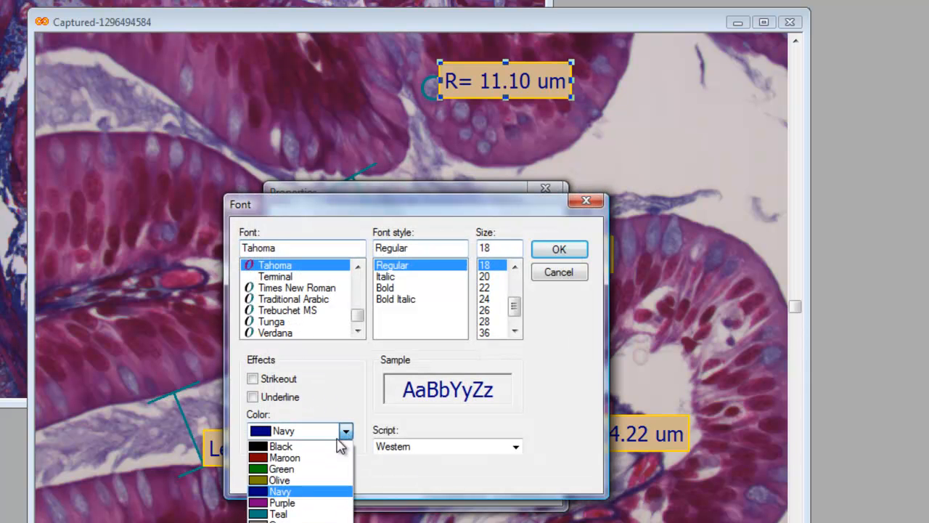
click(289, 502)
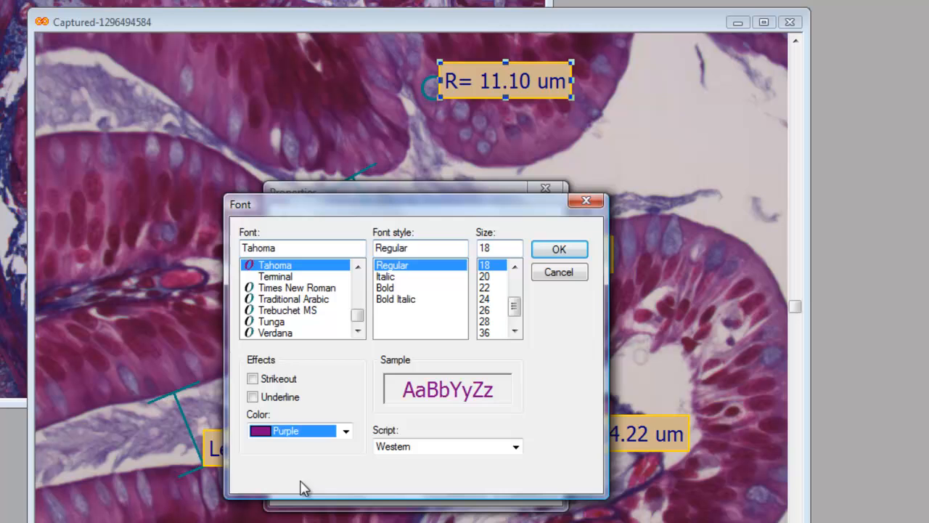
click(559, 249)
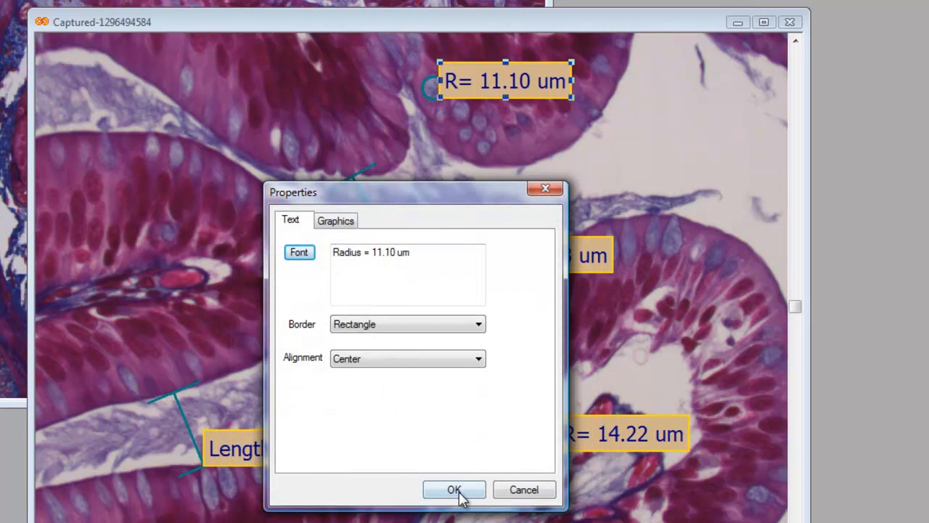
click(456, 490)
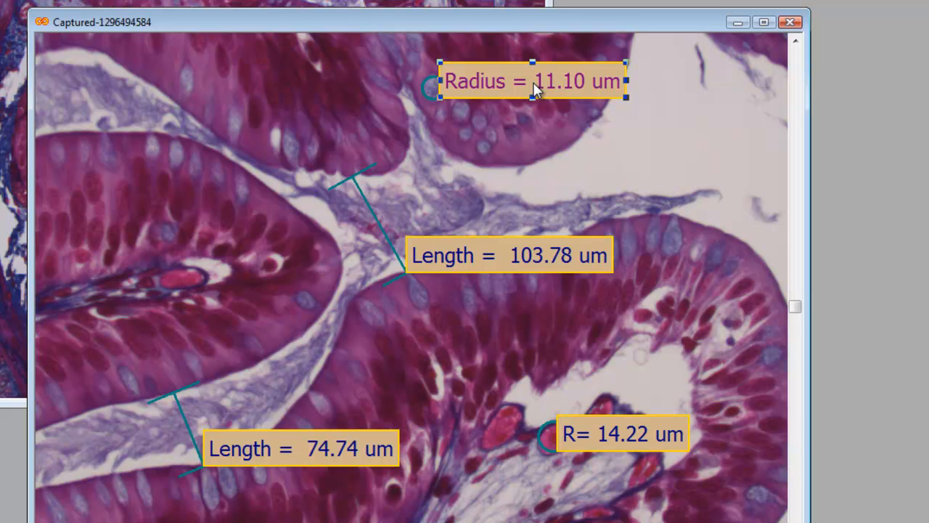
drag(534, 84, 568, 105)
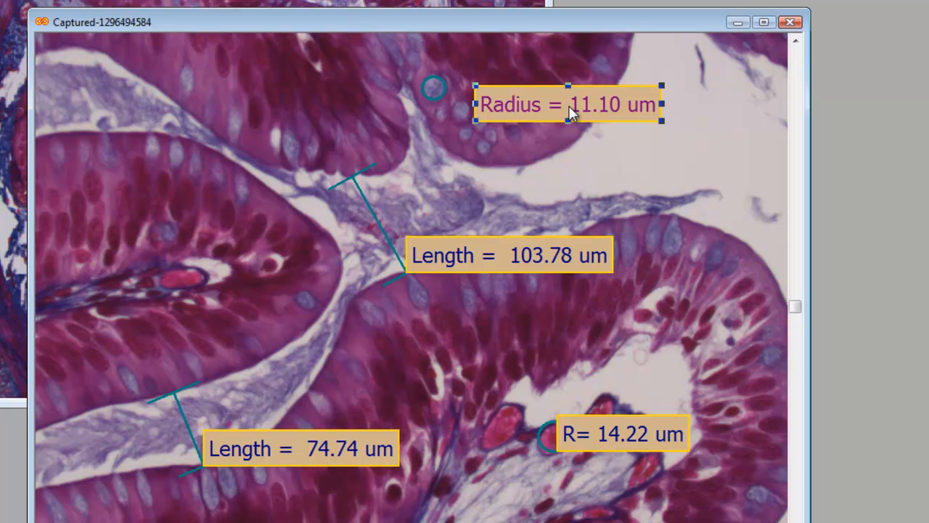
click(720, 203)
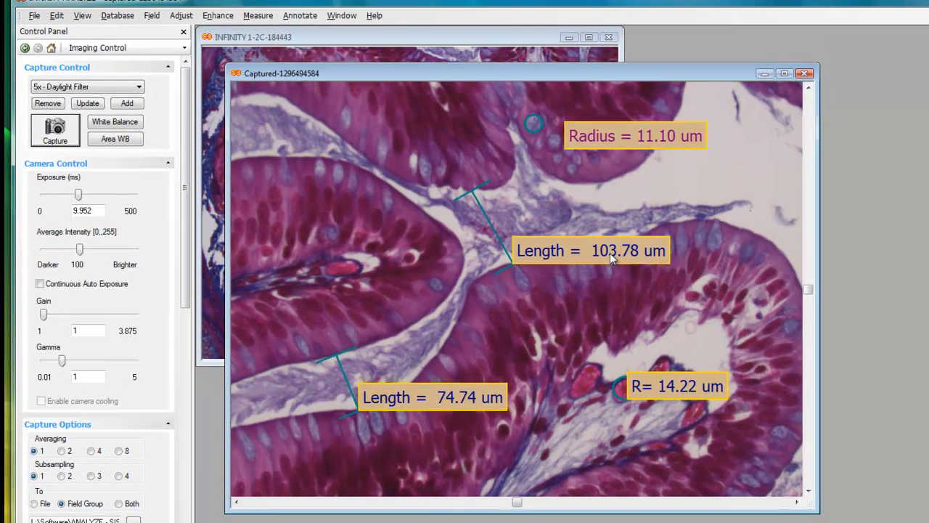
Select both length labels and the lower circle's radius label together and shift them slightly upward off their measurement marks.
click(610, 255)
shift+click(675, 387)
shift+click(452, 408)
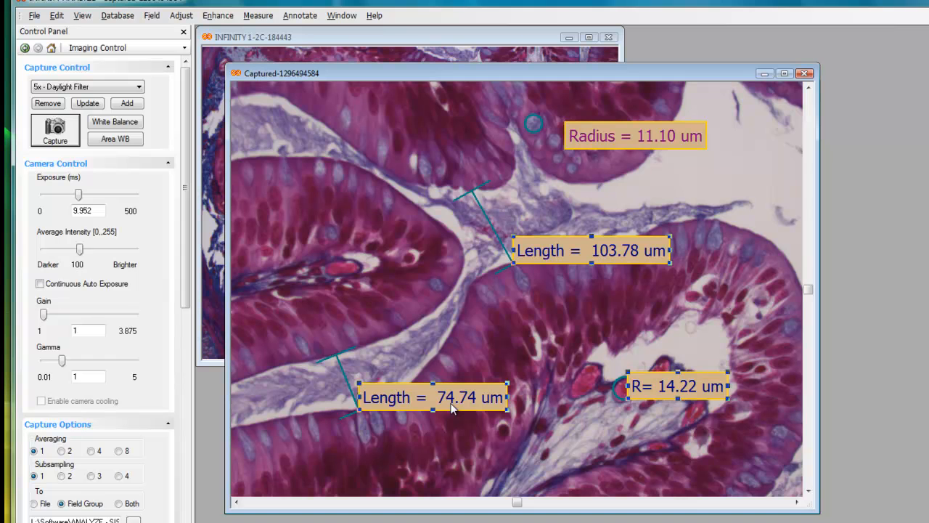
drag(452, 408, 466, 374)
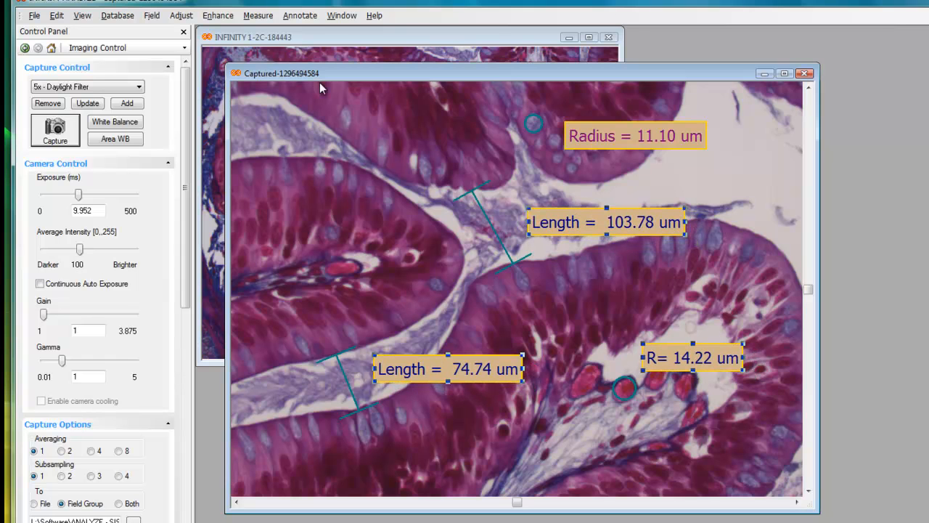
Change the font colour of the three selected measurement labels to red.
click(299, 15)
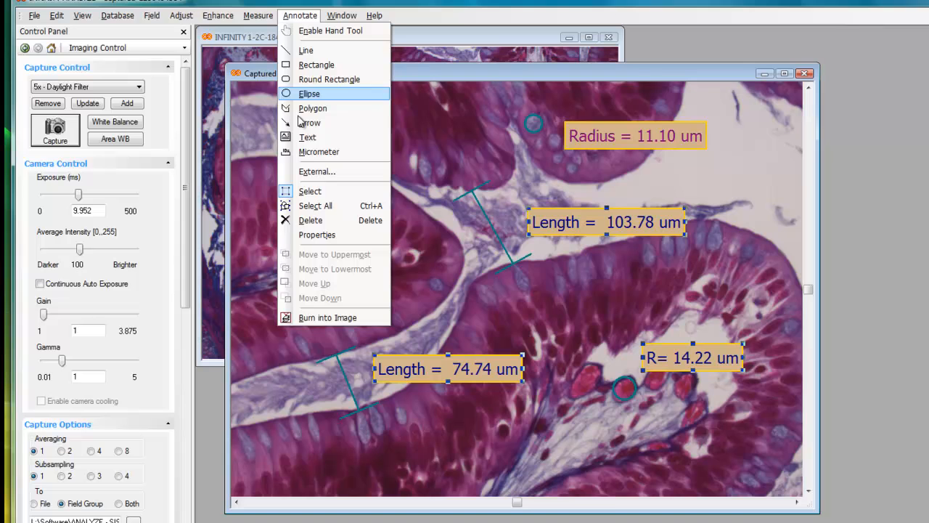
click(308, 235)
mouse_move(457, 207)
mouse_down()
mouse_move(357, 168)
mouse_move(330, 140)
mouse_up()
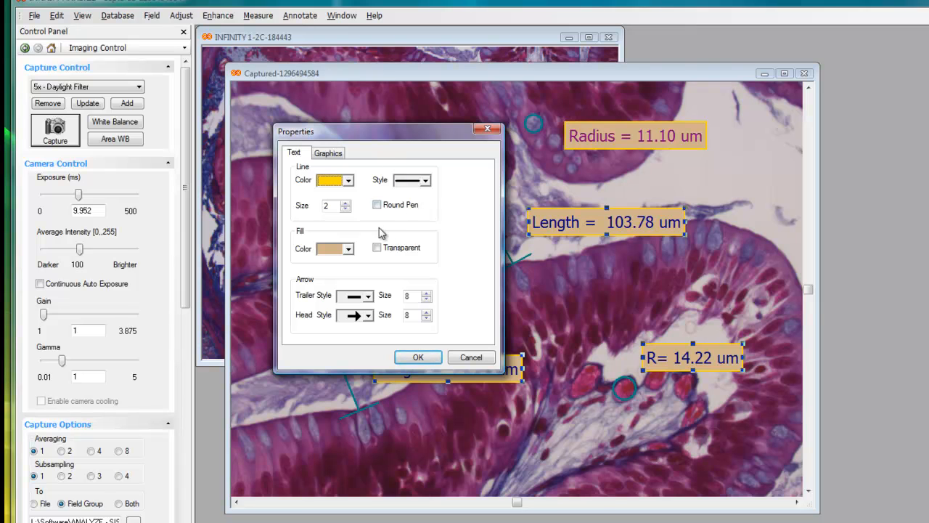
click(328, 154)
click(301, 180)
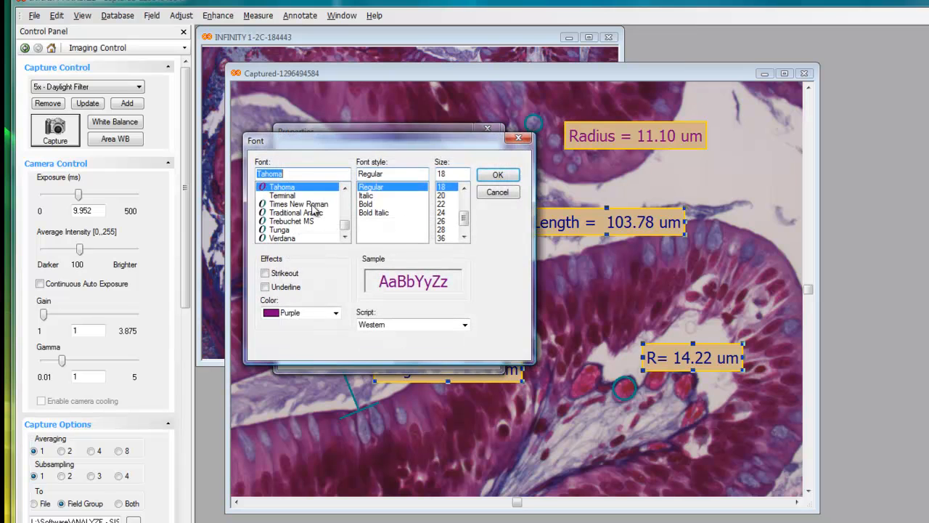
click(335, 313)
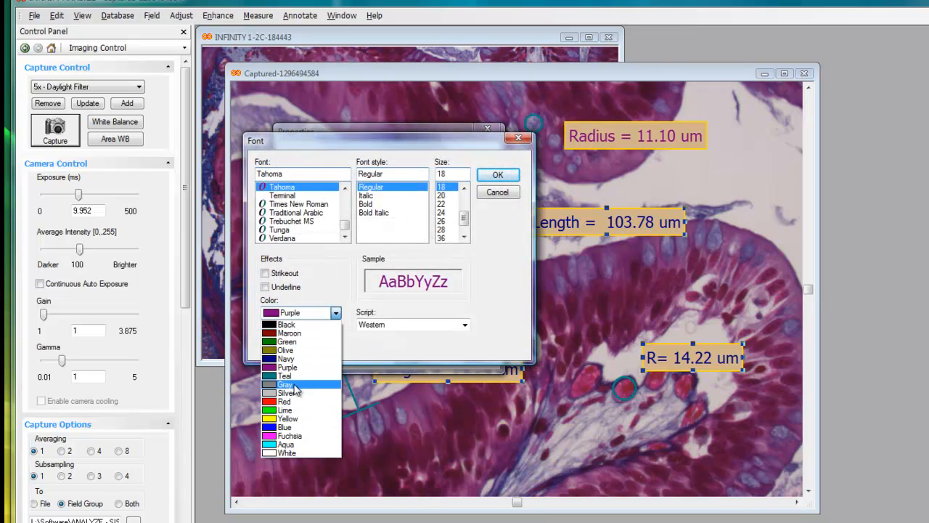
click(291, 401)
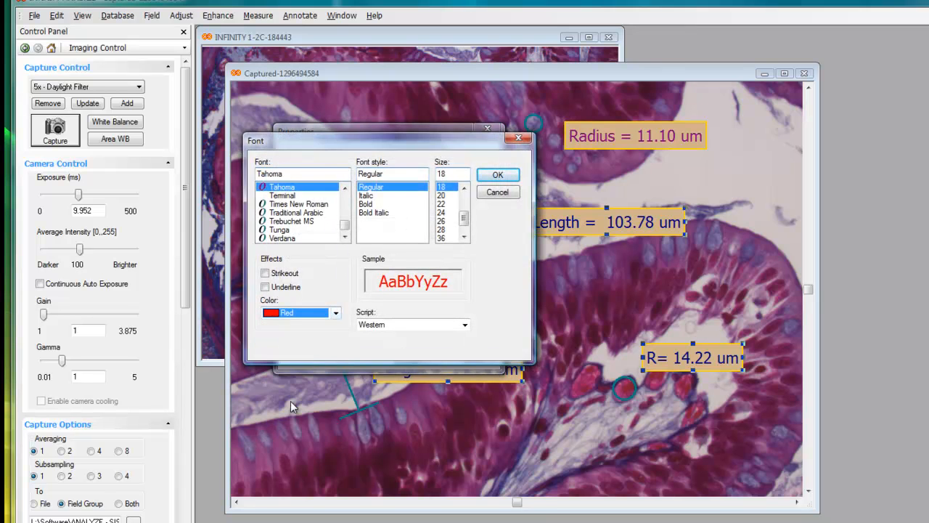
click(491, 179)
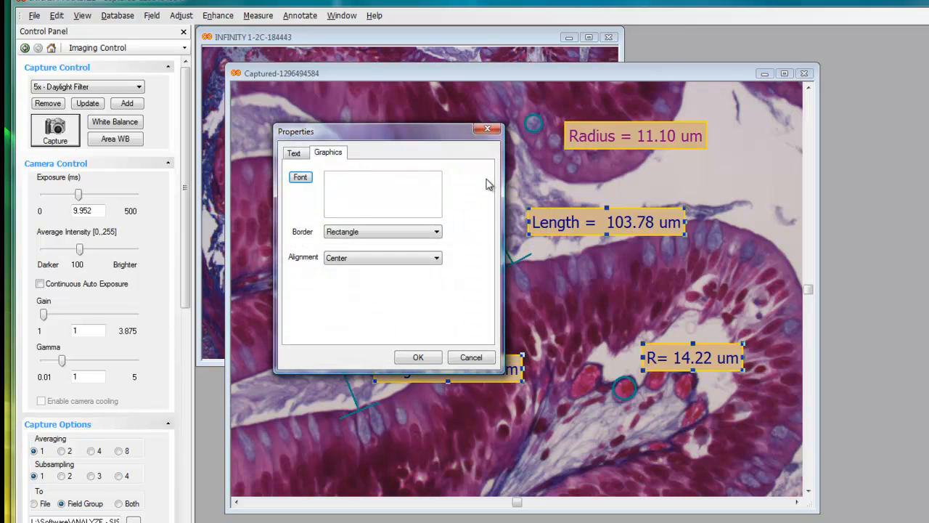
click(430, 357)
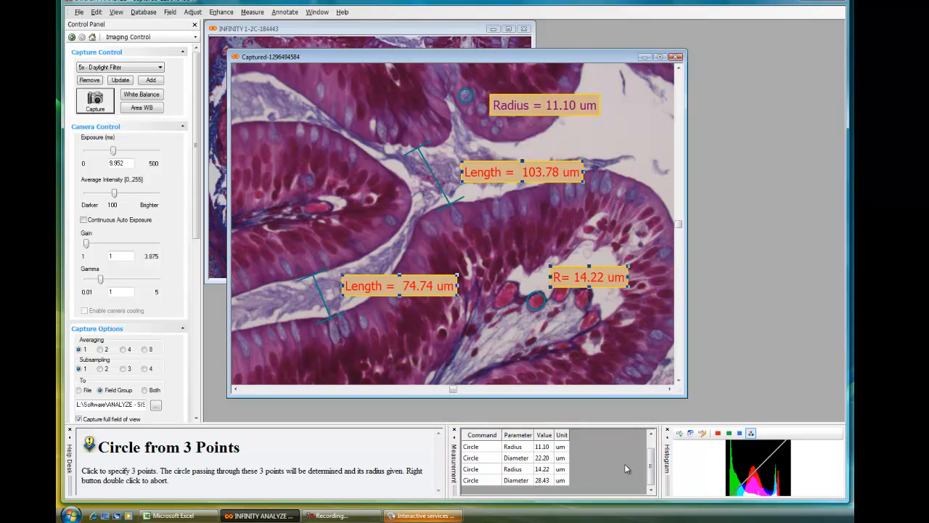
Copy all rows of the measurement results into the Excel table starting at cell B7, and return to the image.
drag(563, 481, 528, 448)
scroll(508, 448, up, 2)
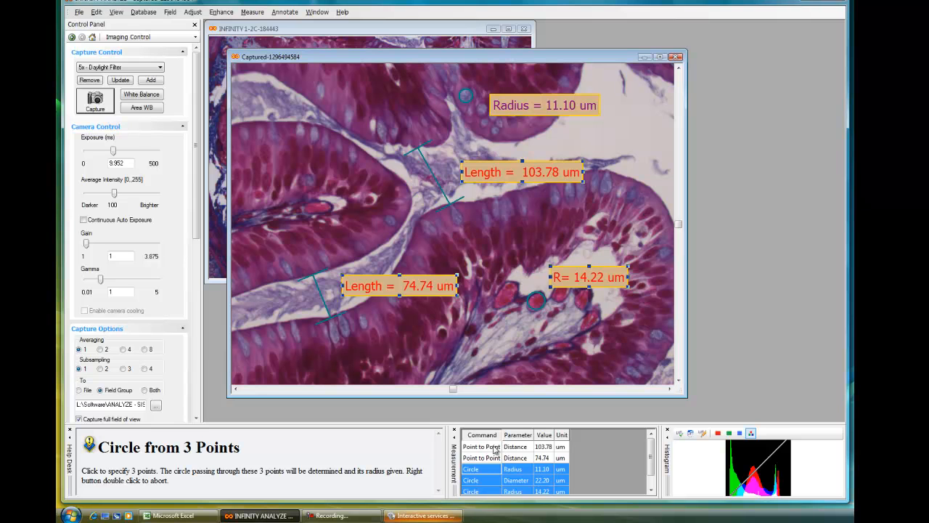
shift+click(494, 448)
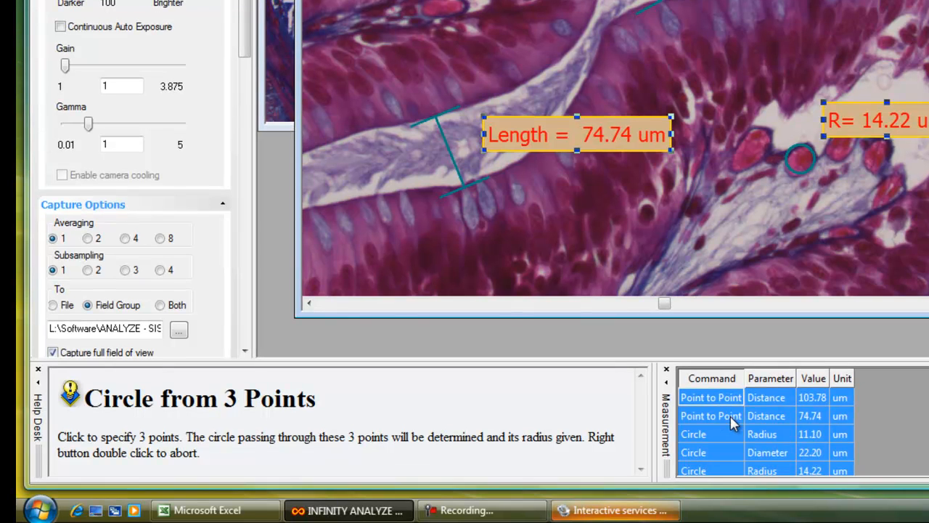
drag(730, 416, 730, 416)
click(224, 512)
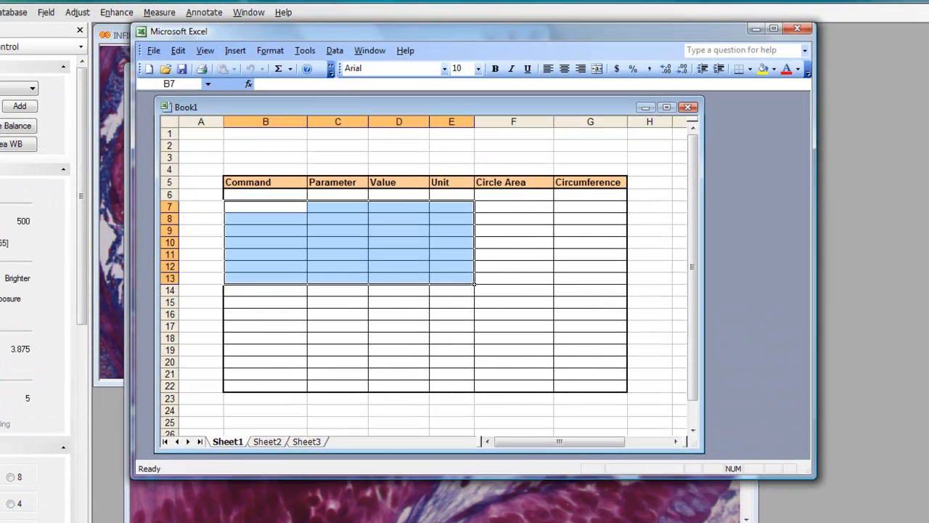
key(ctrl+c)
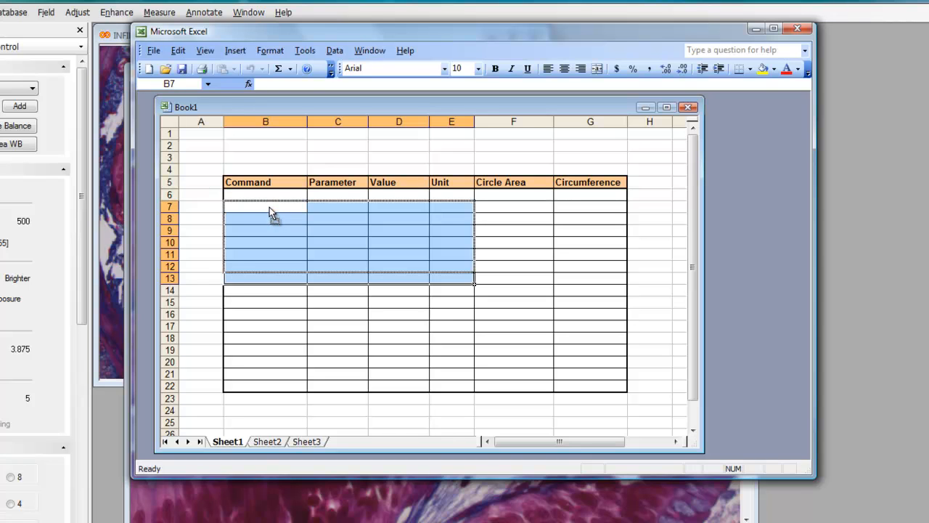
key(ctrl+v)
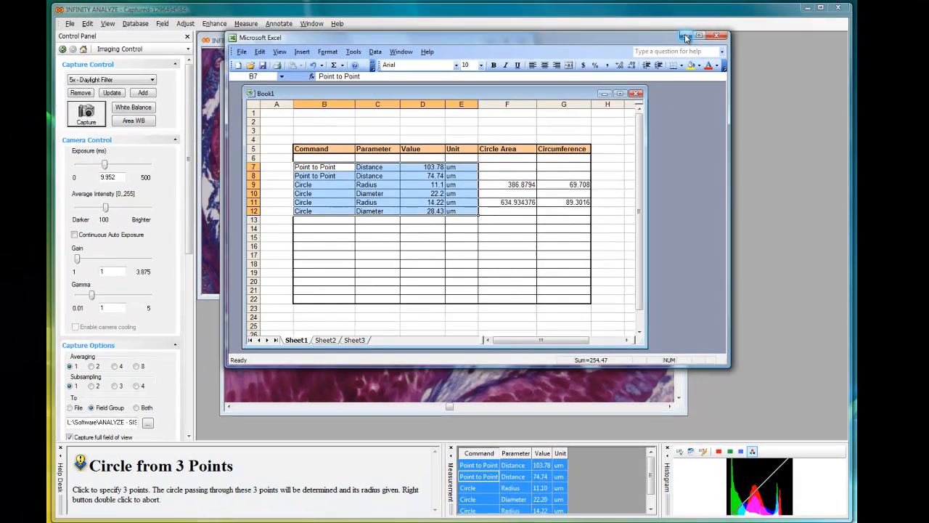
click(754, 30)
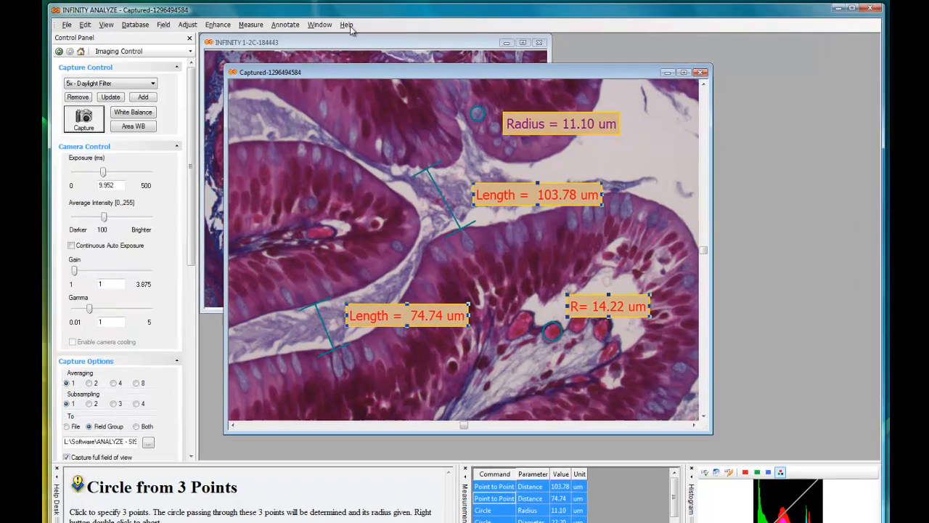
Enable including annotations in the image prior to saving in the program settings.
click(349, 27)
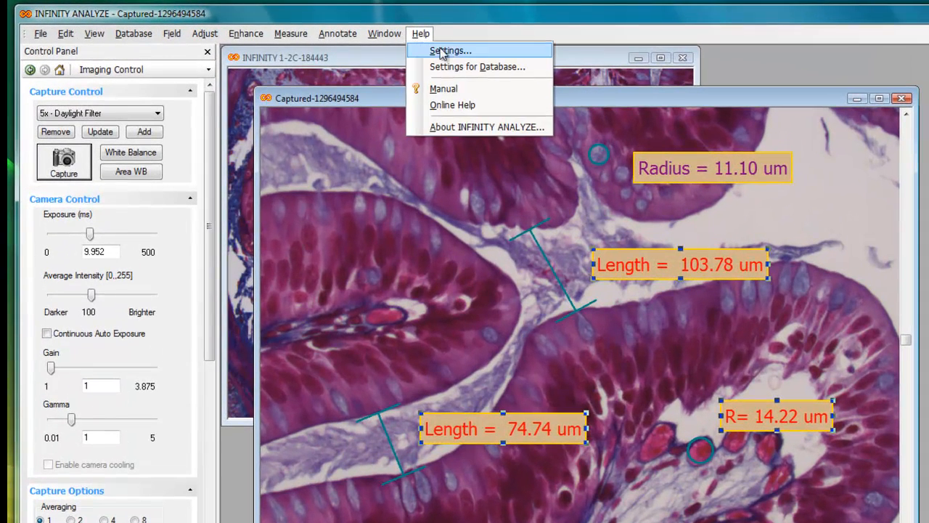
click(368, 42)
click(450, 428)
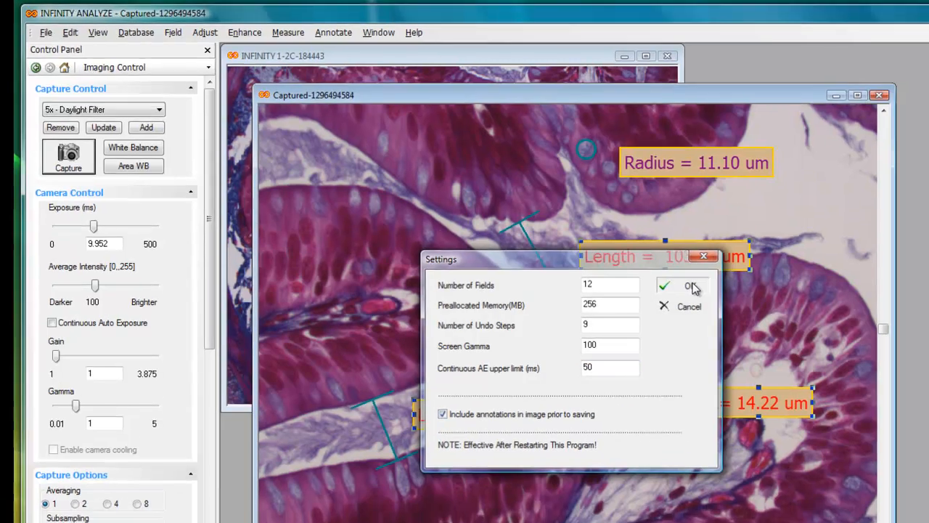
click(691, 285)
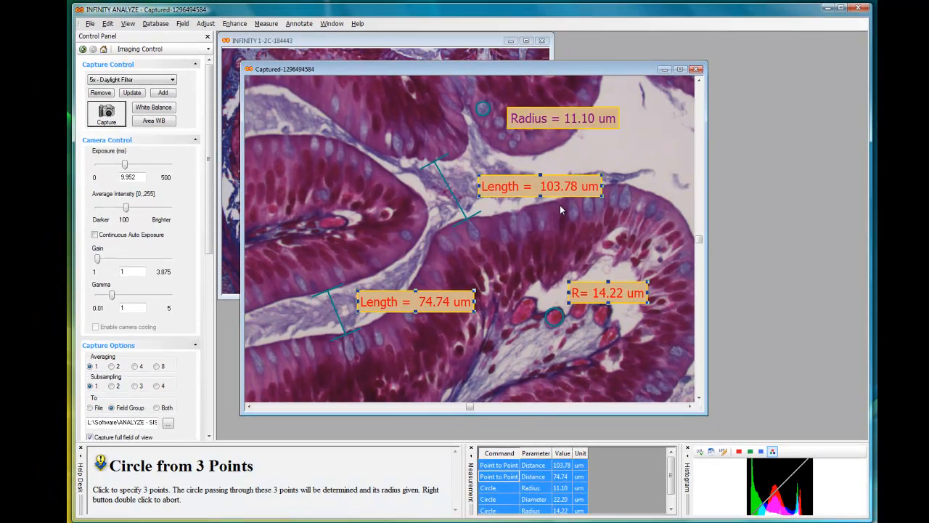
Measure the angle at the pointed end of the left tissue lobe from three points along its edges.
click(276, 24)
click(283, 84)
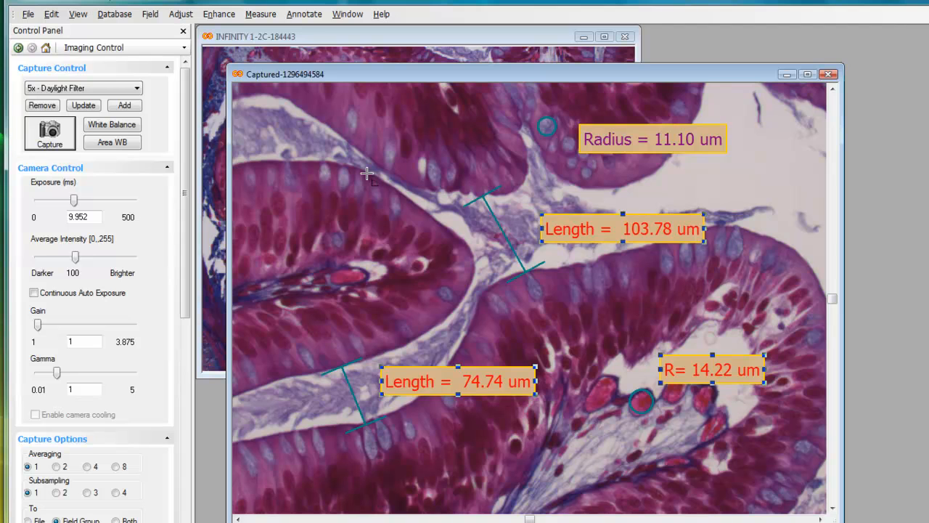
click(367, 174)
click(470, 249)
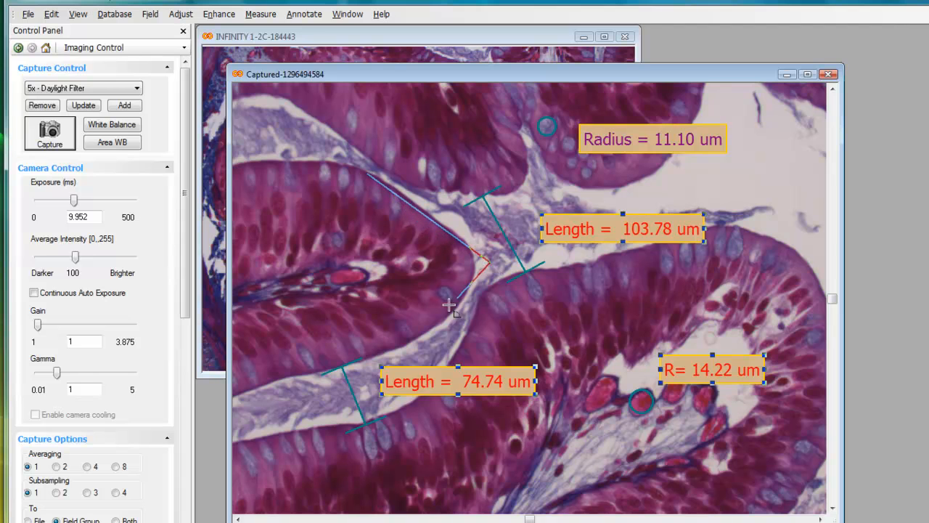
click(414, 341)
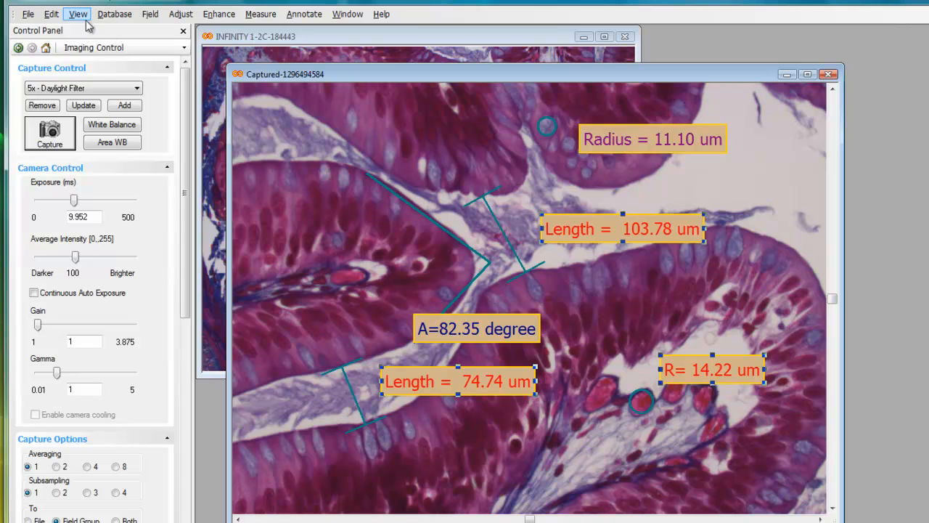
Undo the angle's measurement lines and delete its leftover label.
click(51, 16)
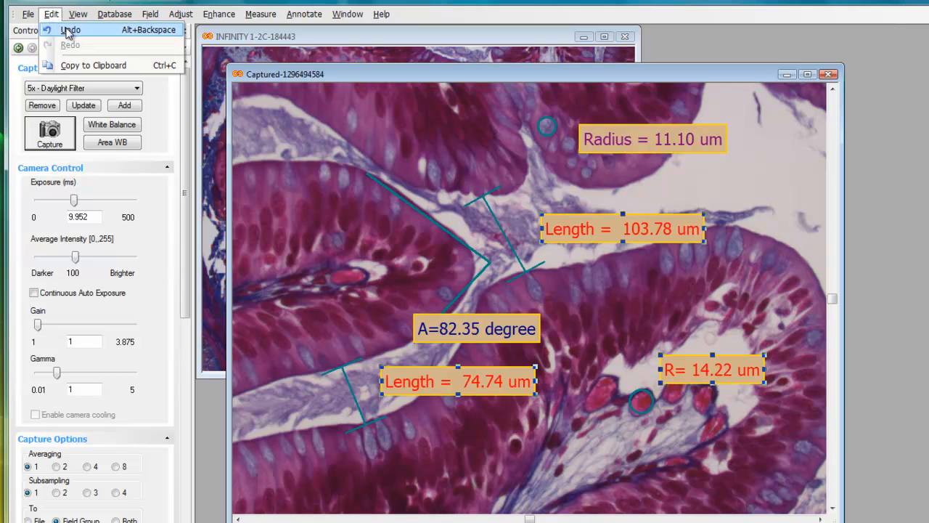
click(68, 32)
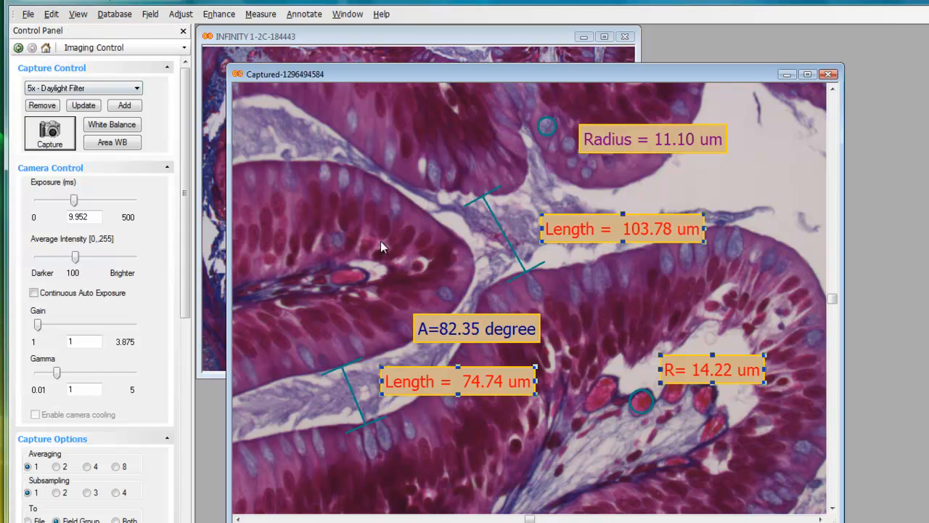
click(310, 14)
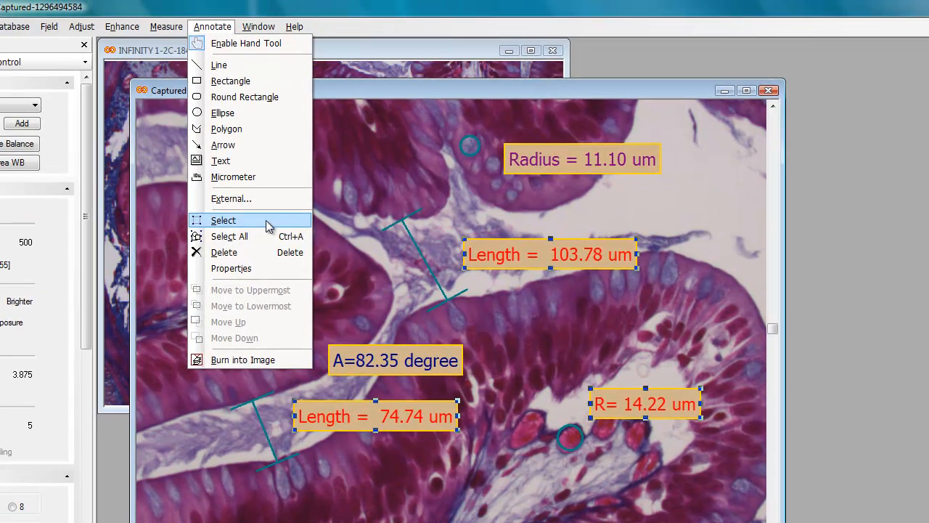
click(272, 220)
click(396, 358)
key(Delete)
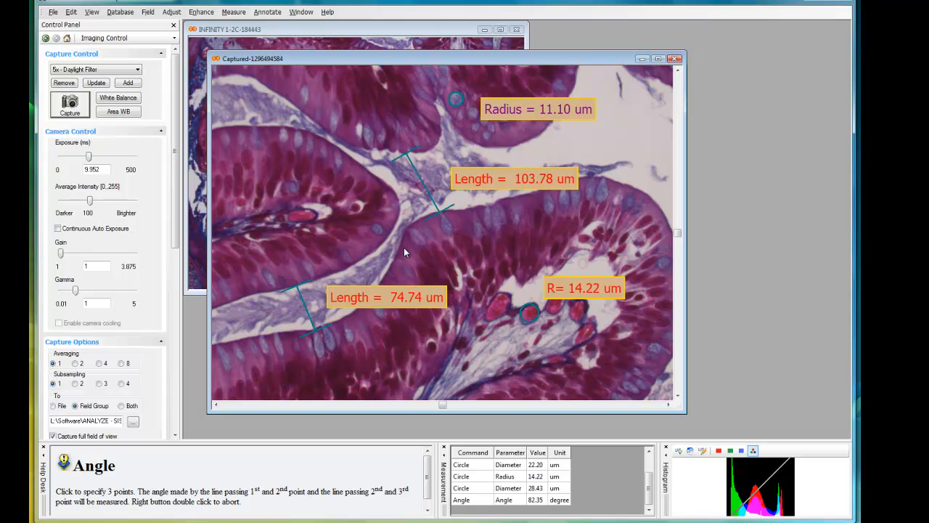
Clear all measurements from the captured image.
click(238, 13)
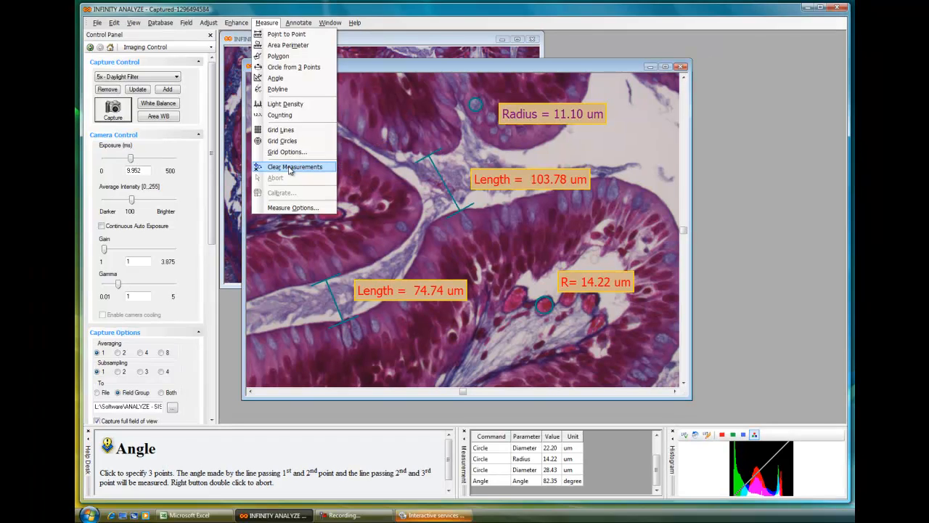
click(290, 168)
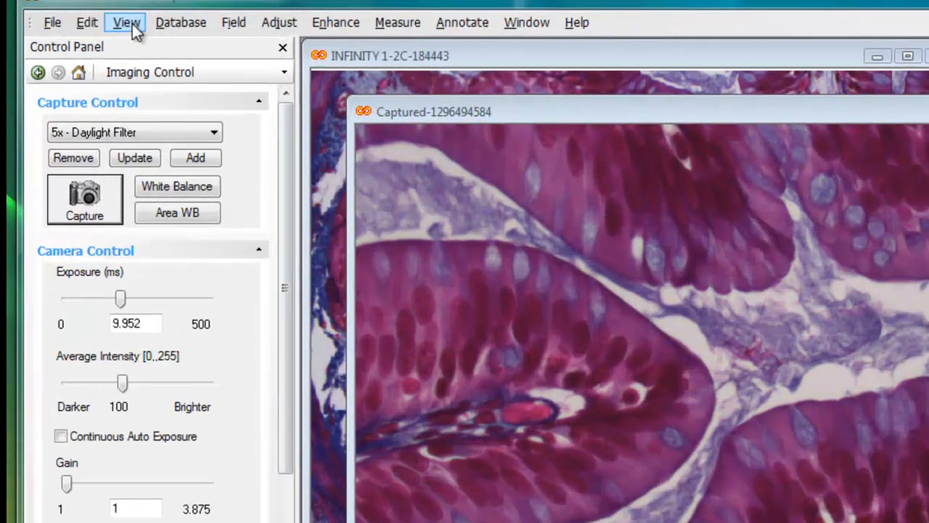
Change the overlay colour to green.
click(134, 22)
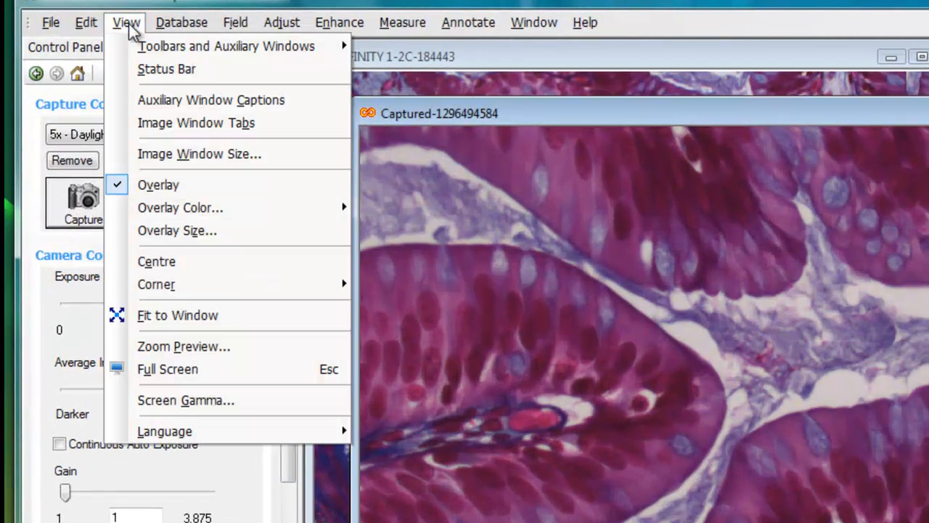
mouse_move(177, 203)
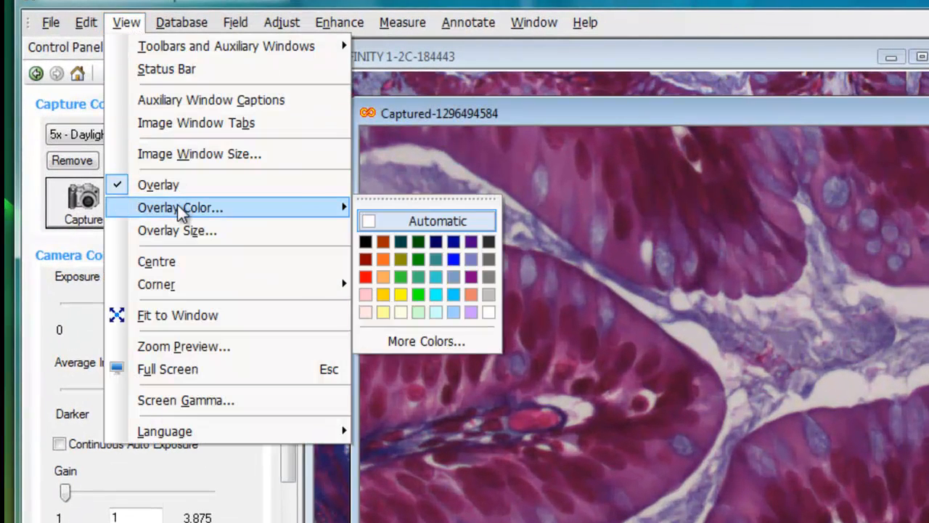
click(402, 276)
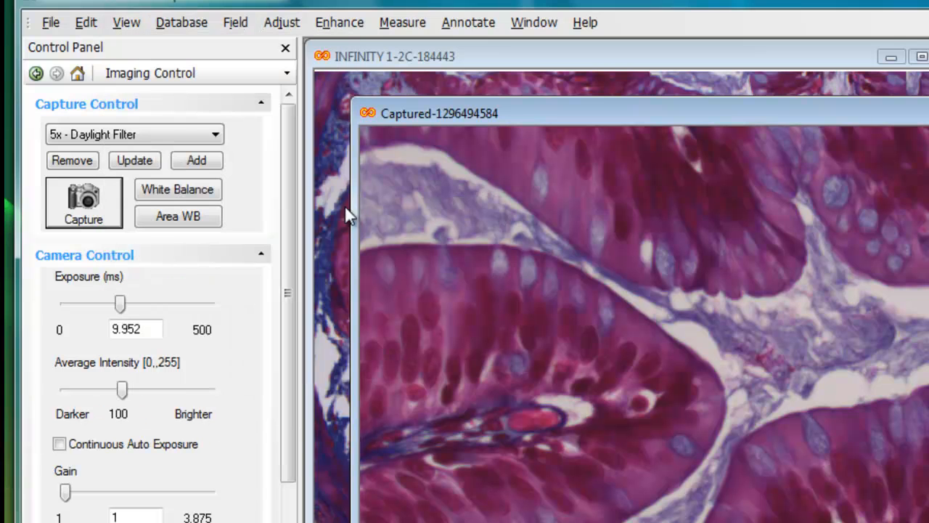
Set the overlay size to a line pitch of 4.
click(125, 24)
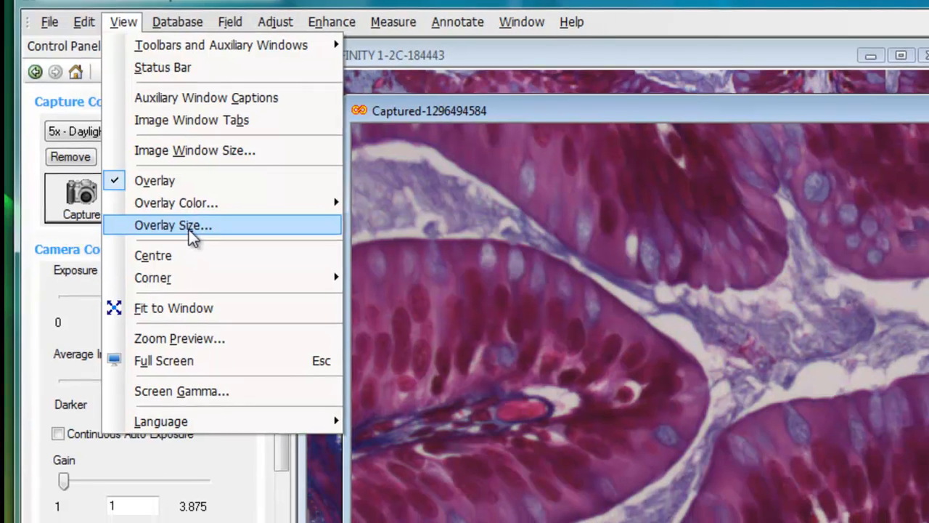
click(189, 229)
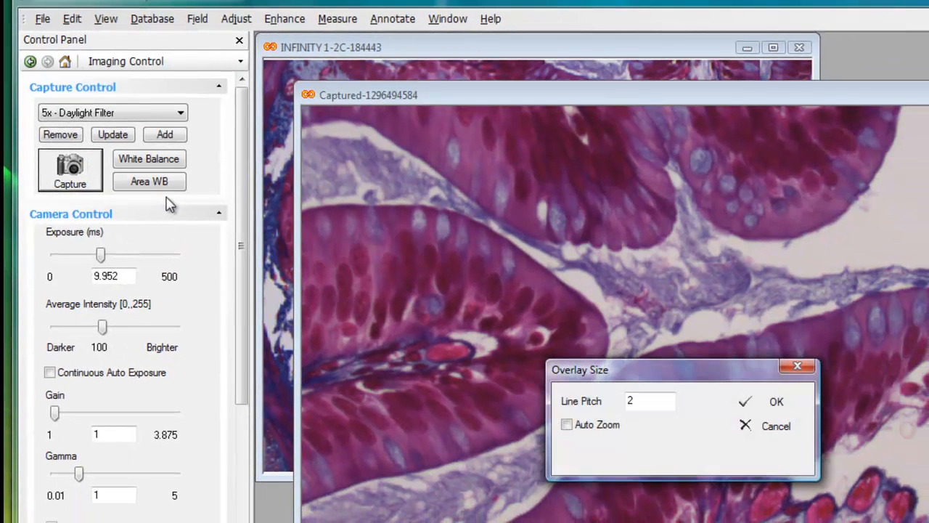
double_click(631, 403)
text(4)
click(774, 402)
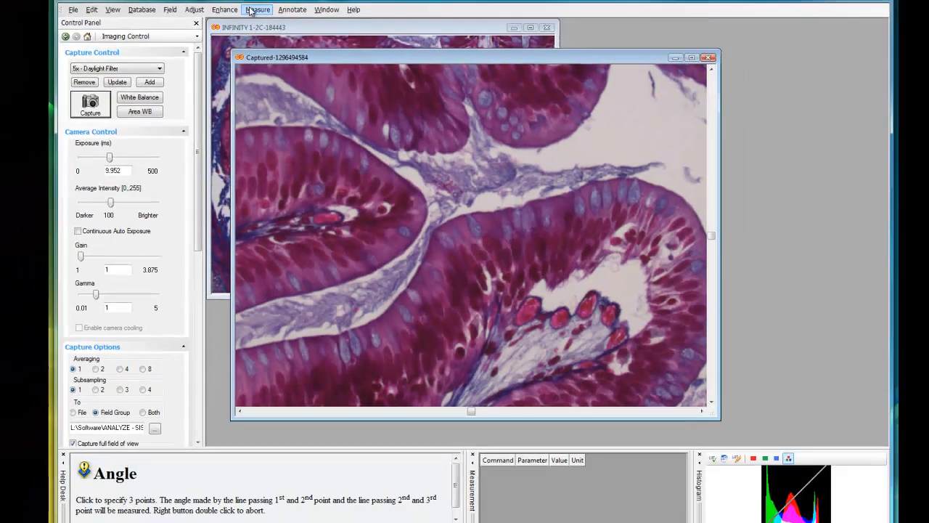
Measure the gap between the upper-right tissue lobe and the large lobe below it with the Caliper tool.
click(326, 19)
click(272, 21)
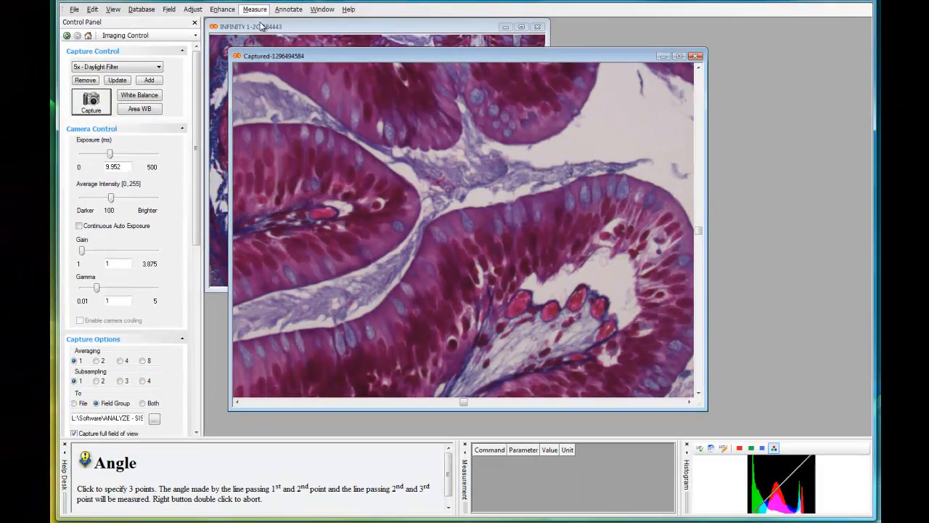
click(538, 143)
click(552, 188)
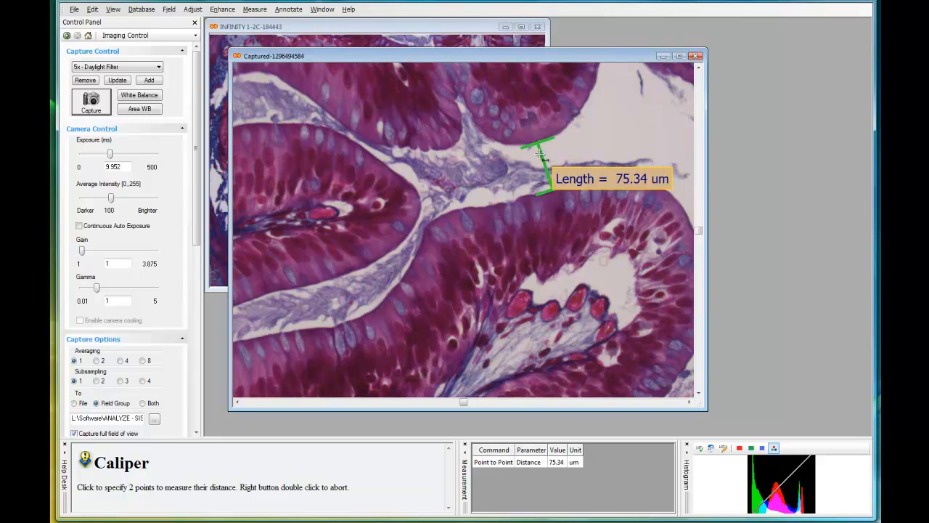
Change the overlay colour of the caliper measurement to orange.
click(113, 9)
mouse_move(138, 107)
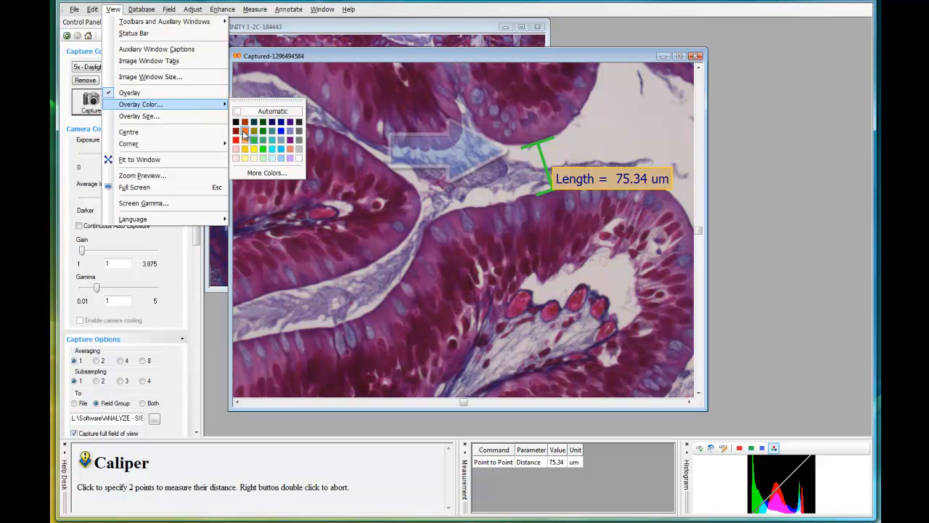
click(245, 132)
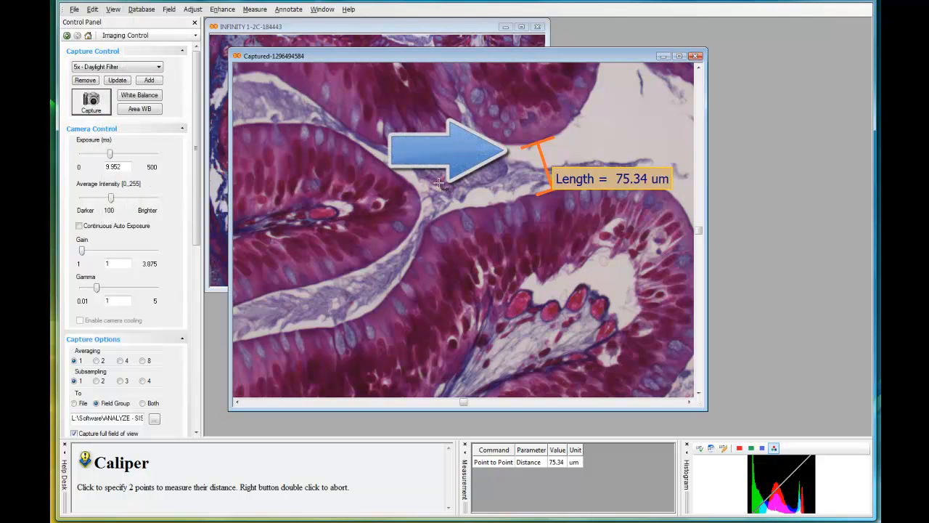